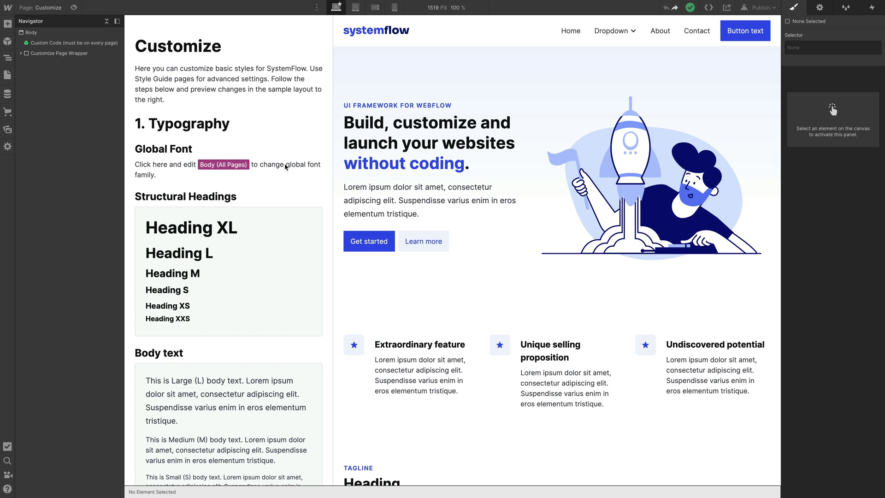
Examine the hero section symbol in the Customize page preview and browse the project's list of symbols
{"action": "left_click", "coordinate": [440, 191]}
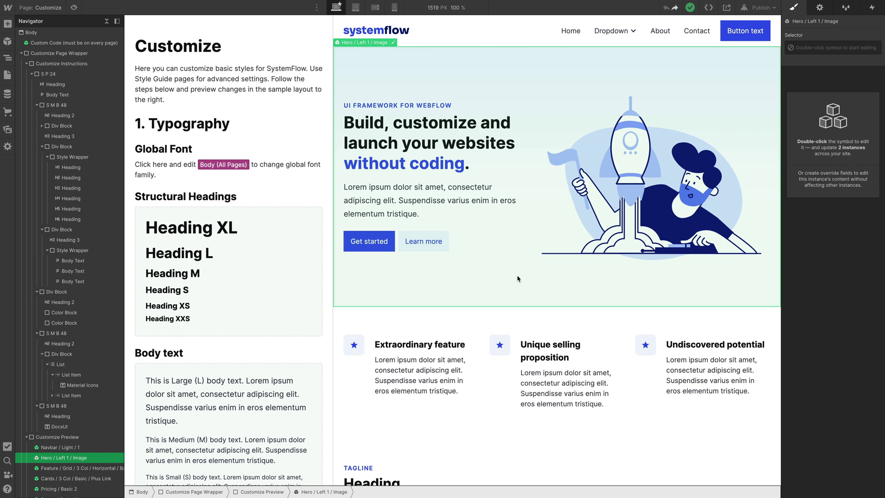
{"action": "left_click", "coordinate": [422, 330]}
{"action": "left_click", "coordinate": [470, 38]}
{"action": "left_click", "coordinate": [428, 89]}
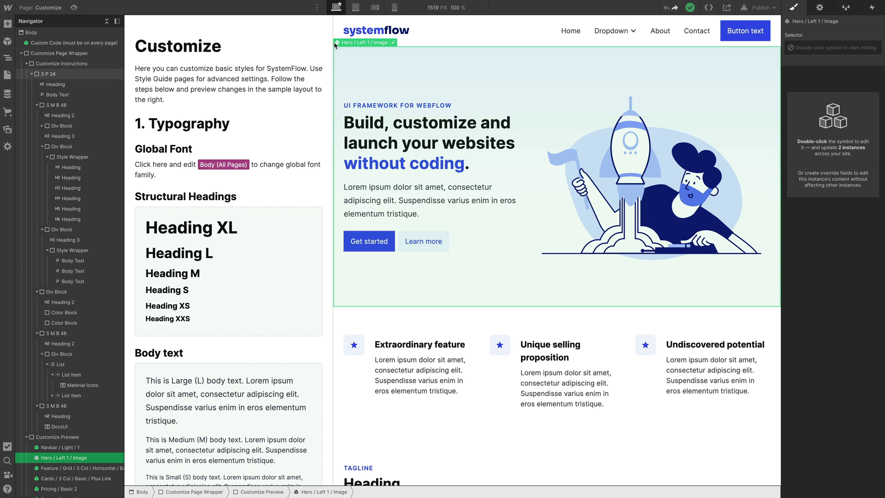
{"action": "left_click", "coordinate": [7, 41]}
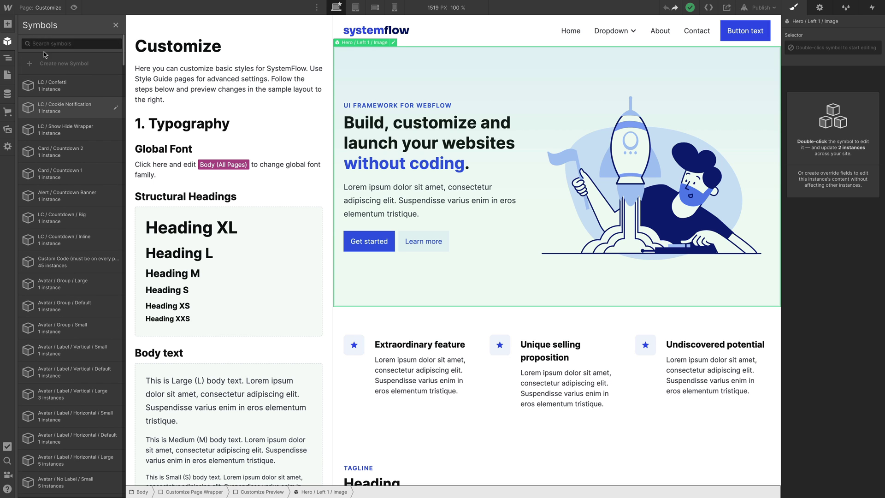
{"action": "scroll", "coordinate": [80, 159], "scroll_direction": "down", "scroll_amount": 15}
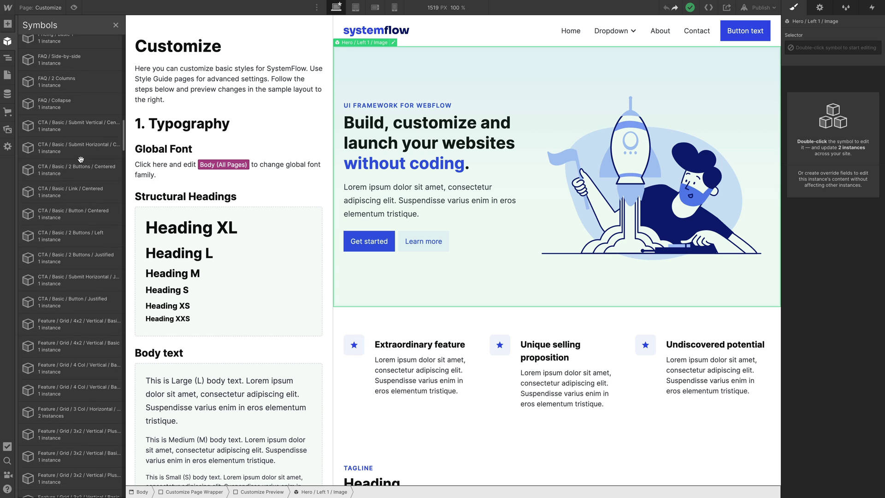
{"action": "scroll", "coordinate": [81, 159], "scroll_direction": "down", "scroll_amount": 15}
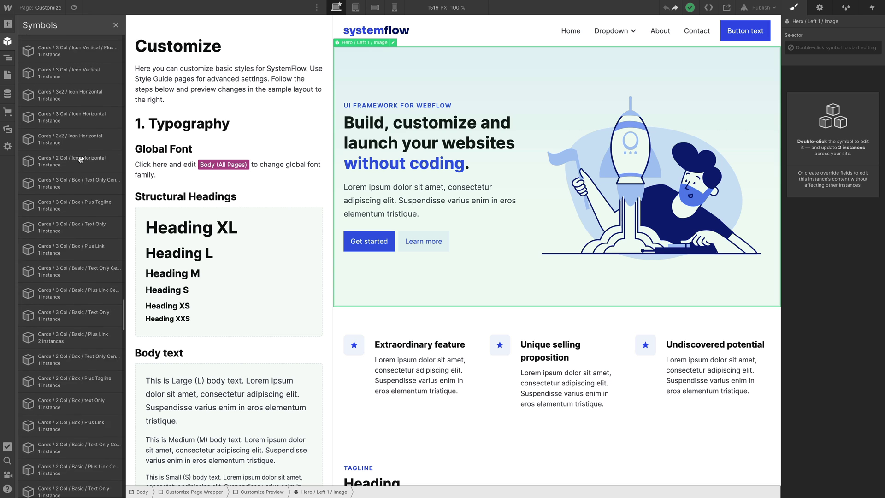
{"action": "scroll", "coordinate": [81, 162], "scroll_direction": "up", "scroll_amount": 20}
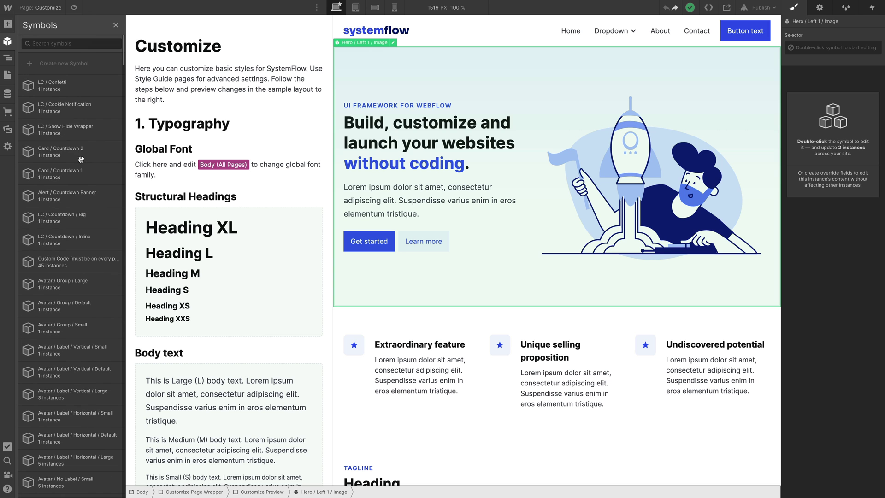
Open the Home page from the project's static pages
{"action": "left_click", "coordinate": [8, 57]}
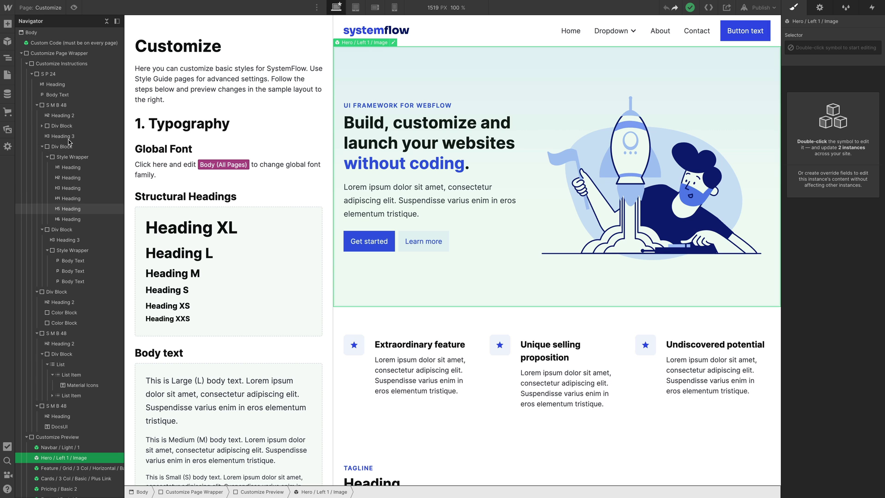
{"action": "left_click", "coordinate": [7, 75]}
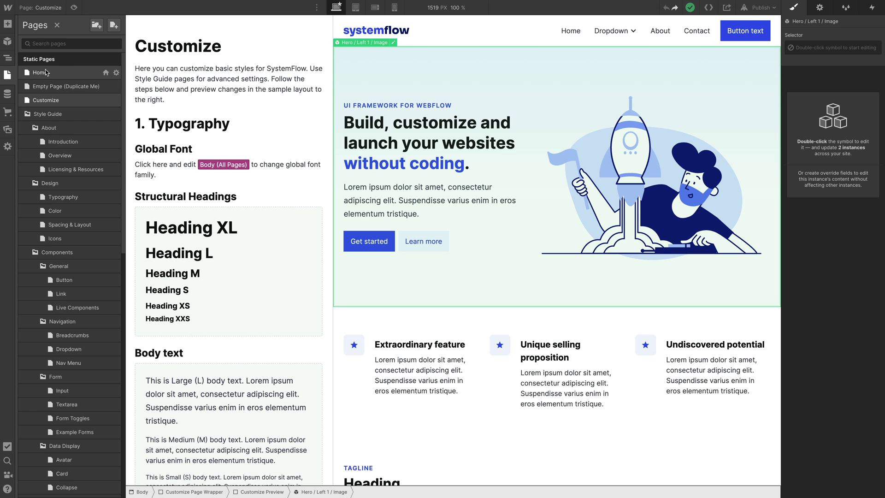
{"action": "left_click", "coordinate": [92, 73]}
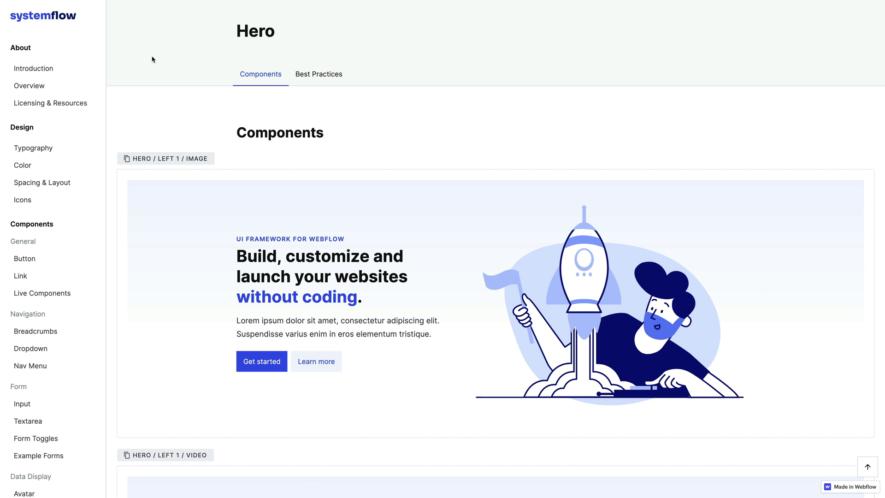
Copy the Pricing / Basic 2 component name from the online style guide's Pricing section and switch back to the Webflow Designer
{"action": "scroll", "coordinate": [48, 282], "scroll_direction": "down", "scroll_amount": 15}
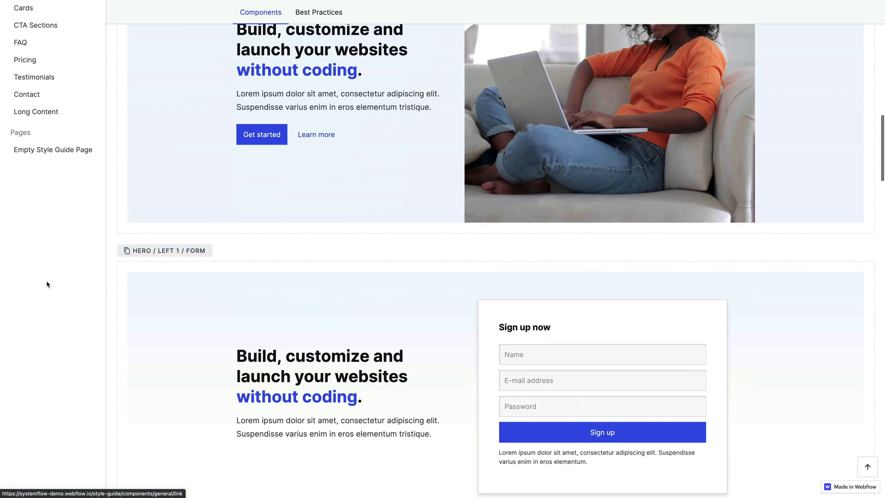
{"action": "scroll", "coordinate": [46, 284], "scroll_direction": "up", "scroll_amount": 4}
{"action": "left_click", "coordinate": [35, 242]}
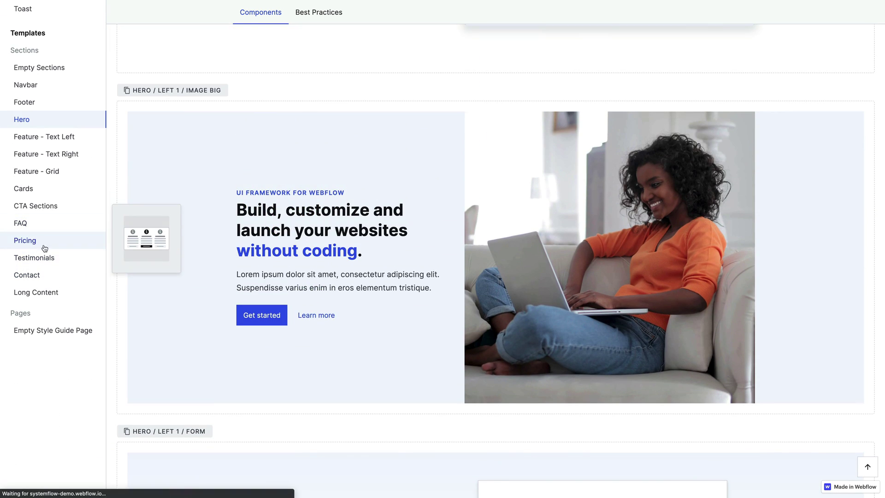
{"action": "scroll", "coordinate": [304, 156], "scroll_direction": "down", "scroll_amount": 10}
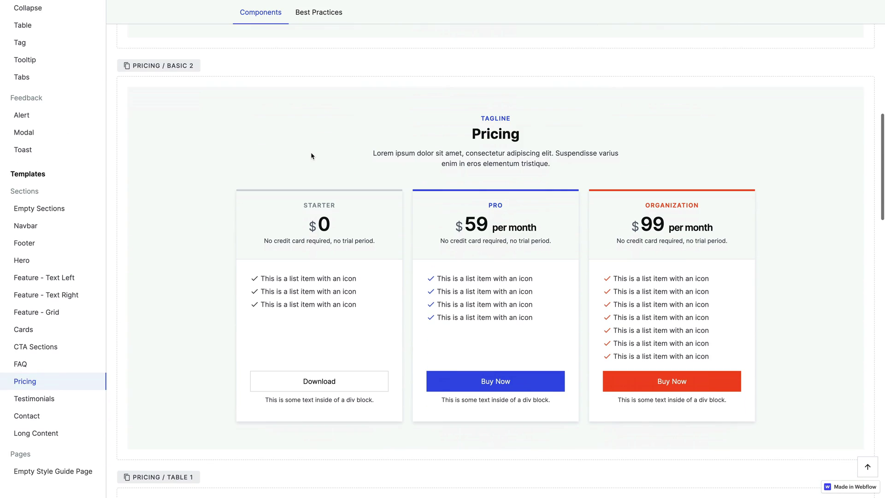
{"action": "left_click", "coordinate": [167, 67]}
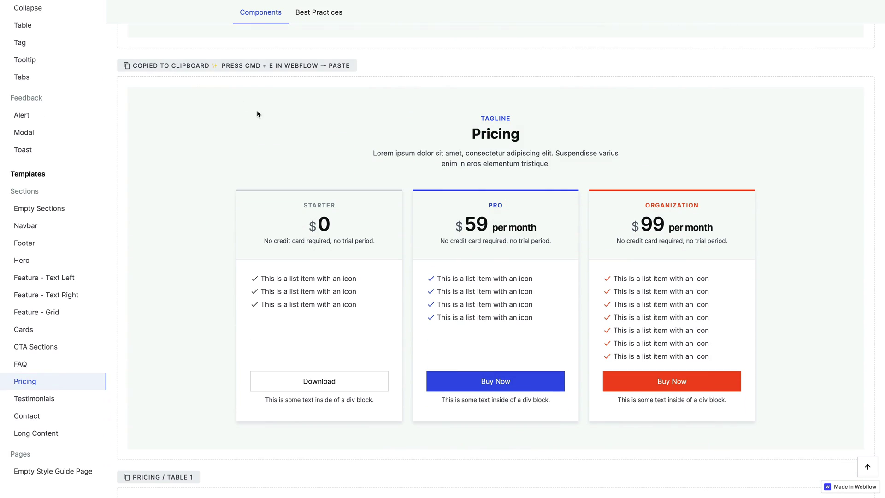
{"action": "key", "text": "super+Tab"}
{"action": "key", "text": "super+e"}
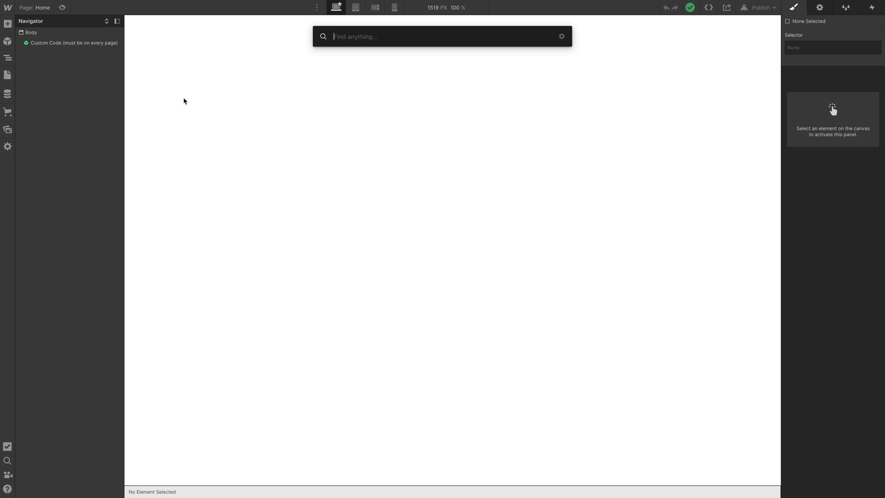
{"action": "type", "text": "Pricing / Basic 2"}
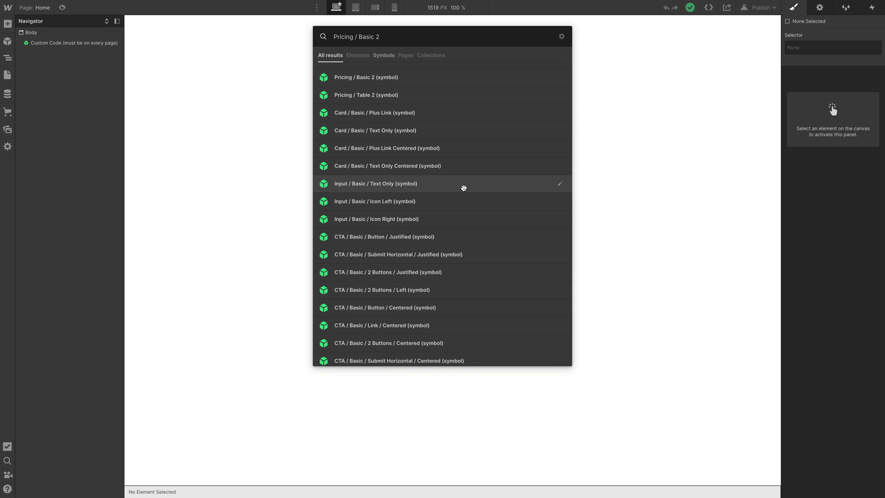
{"action": "key", "text": "Escape"}
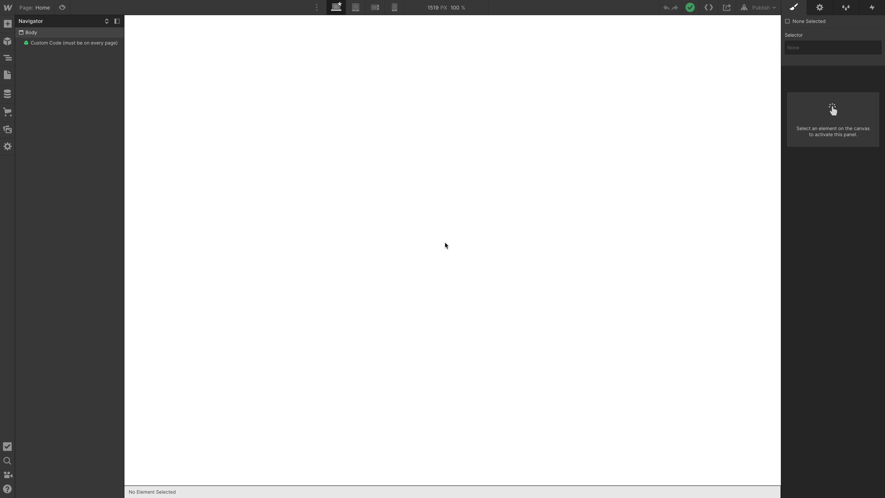
Find the Pricing / Basic 2 symbol with quick find and insert it into the Home page
{"action": "key", "text": "ctrl+e"}
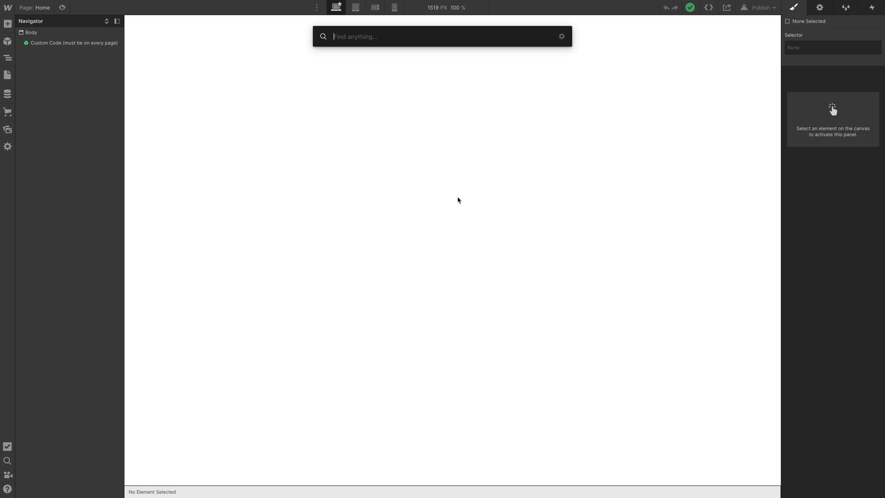
{"action": "key", "text": "ctrl+v"}
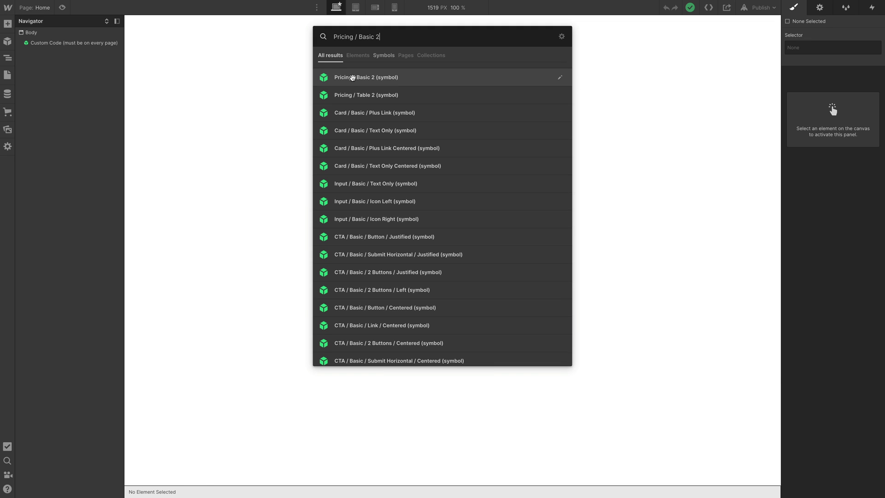
{"action": "left_click", "coordinate": [352, 77]}
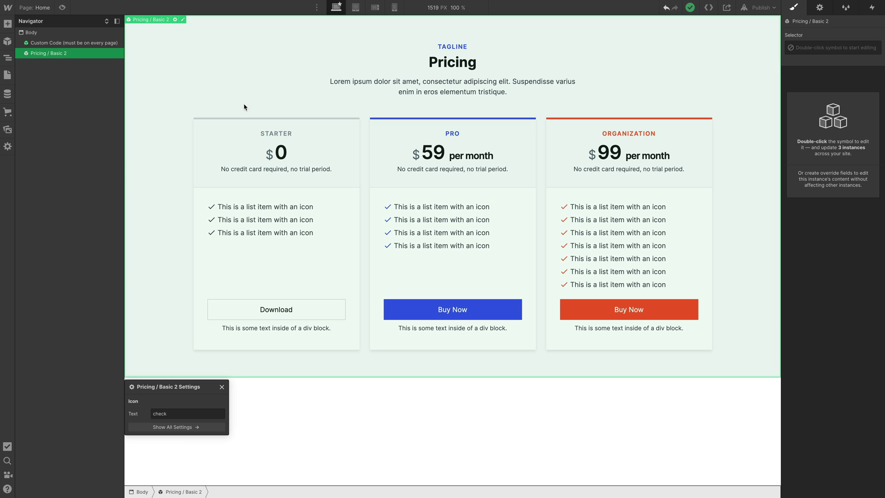
Edit the main Pricing / Basic 2 symbol by deleting the Starter card's "No credit card required, no trial period." text, and return to the page
{"action": "left_click", "coordinate": [183, 21]}
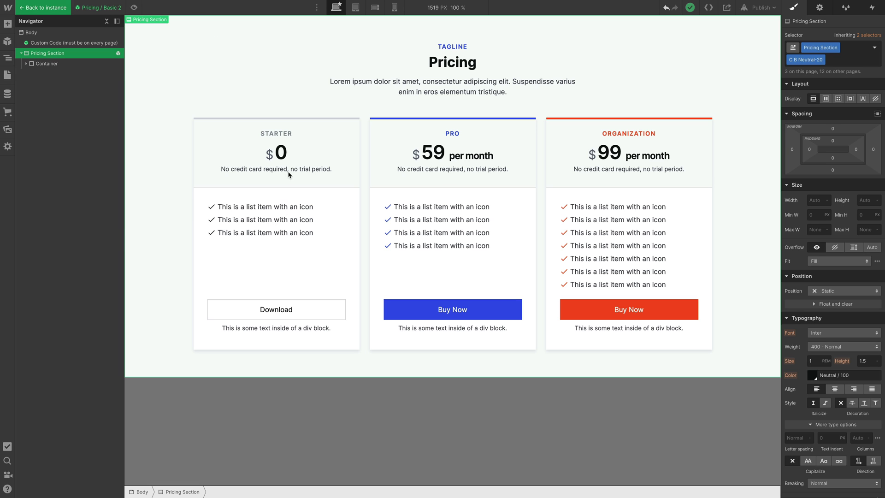
{"action": "left_click", "coordinate": [245, 170]}
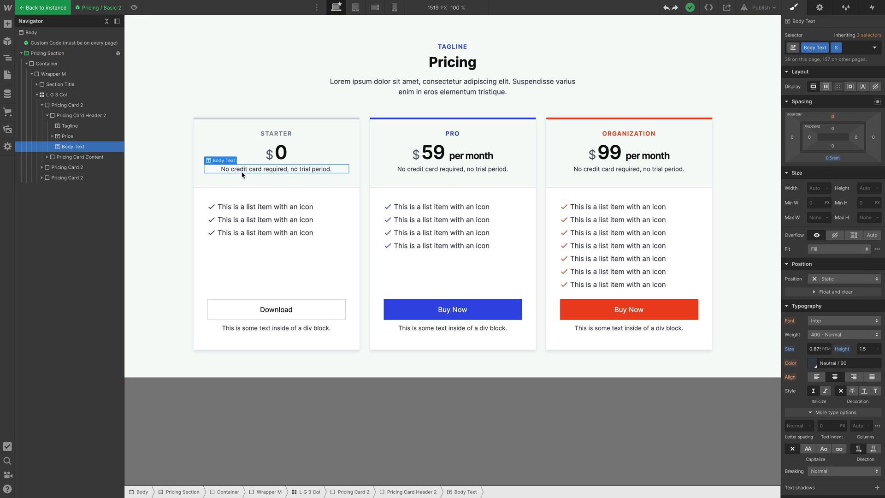
{"action": "key", "text": "Delete"}
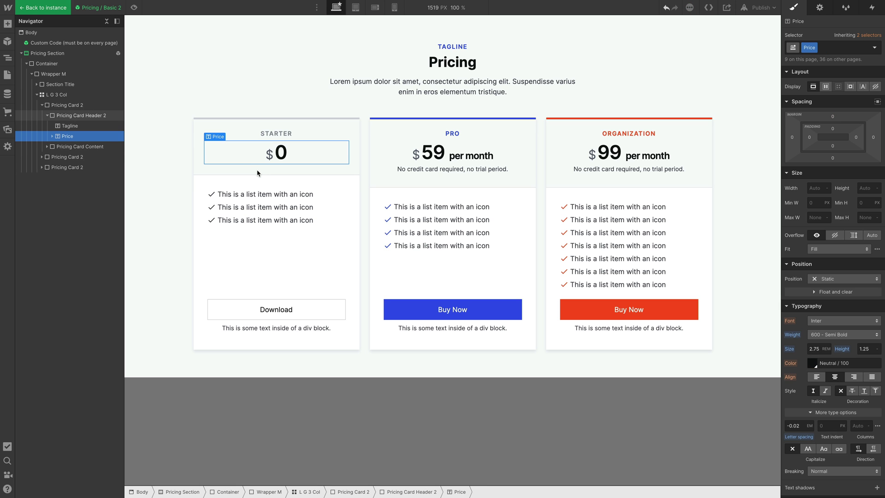
{"action": "key", "text": "Escape"}
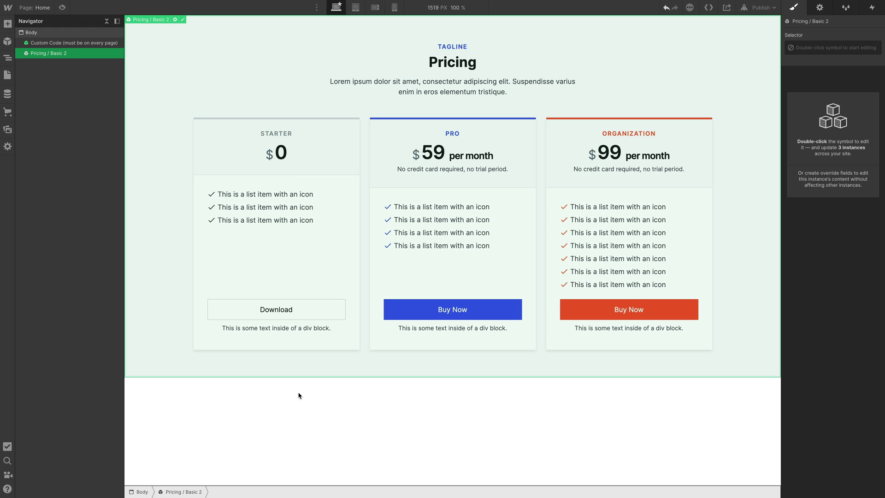
Insert a second Pricing / Basic 2 symbol into the page body to compare it with the first, and delete it
{"action": "left_click", "coordinate": [42, 33]}
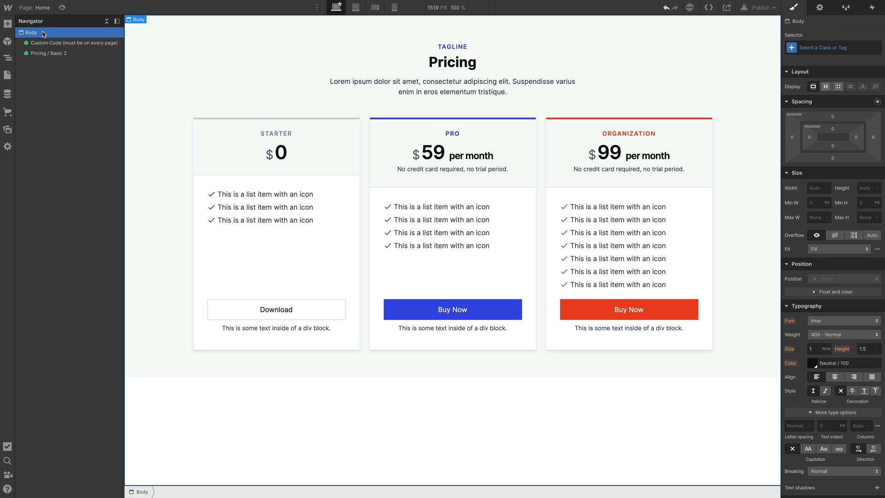
{"action": "key", "text": "ctrl+e"}
{"action": "type", "text": "Pricing / Basic 2"}
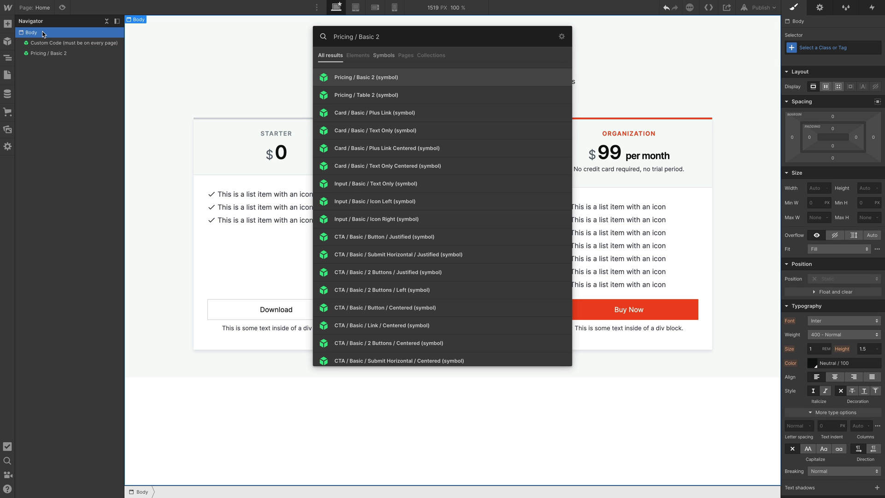
{"action": "key", "text": "Return"}
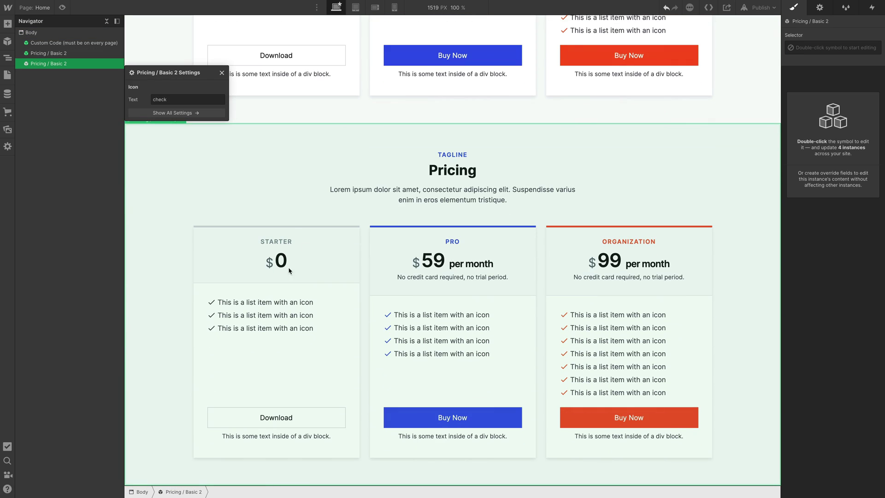
{"action": "key", "text": "Delete"}
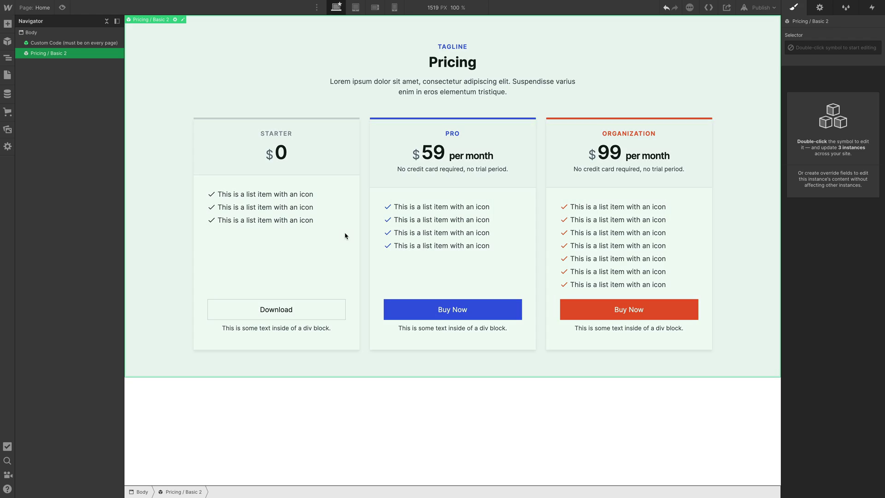
Undo the symbol changes back to before the Starter card's body text was deleted
{"action": "key", "text": "ctrl+z"}
{"action": "key", "text": "ctrl+z"}
{"action": "key", "text": "ctrl+z"}
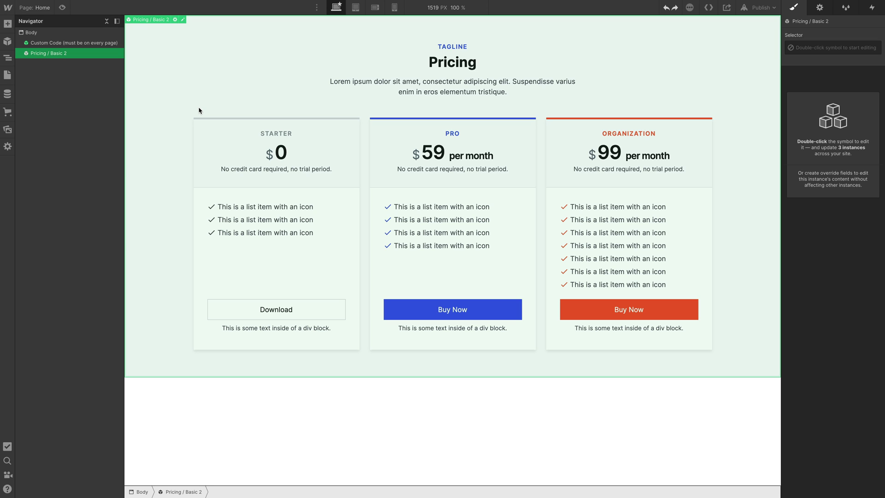
Unlink the Pricing / Basic 2 instance from its symbol and delete the Starter card's "No credit card required, no trial period." text
{"action": "right_click", "coordinate": [249, 85]}
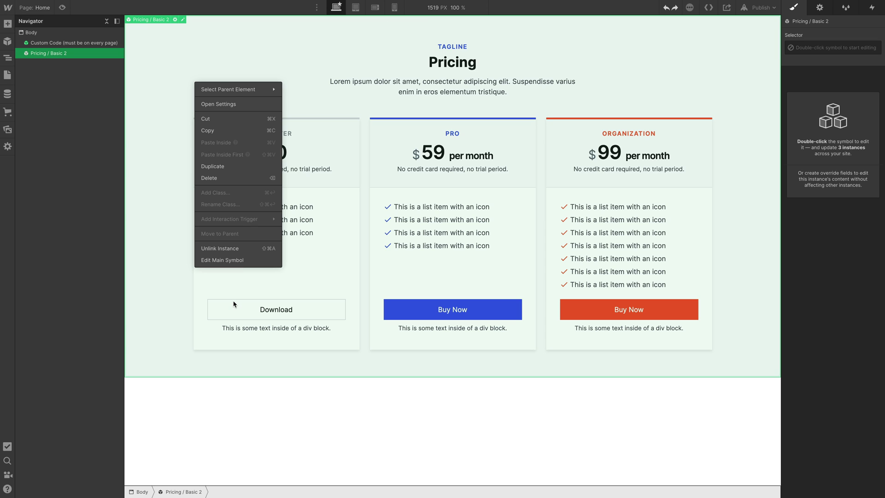
{"action": "left_click", "coordinate": [238, 252]}
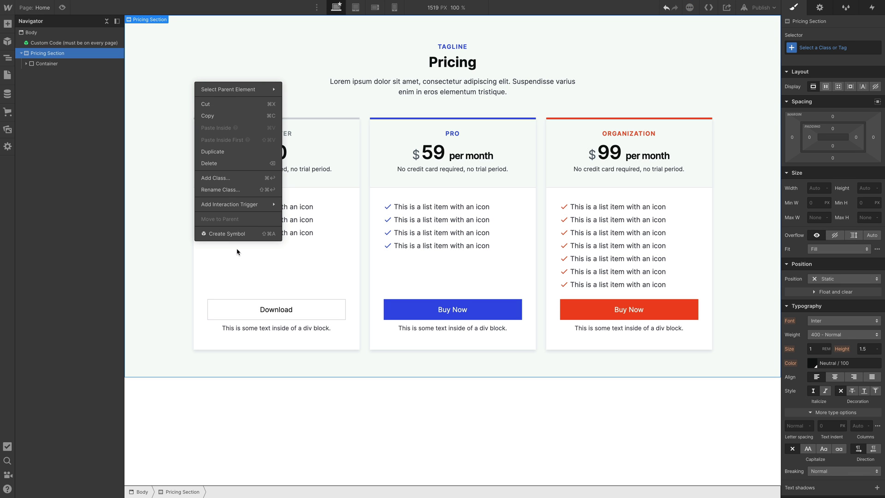
{"action": "left_click", "coordinate": [311, 175]}
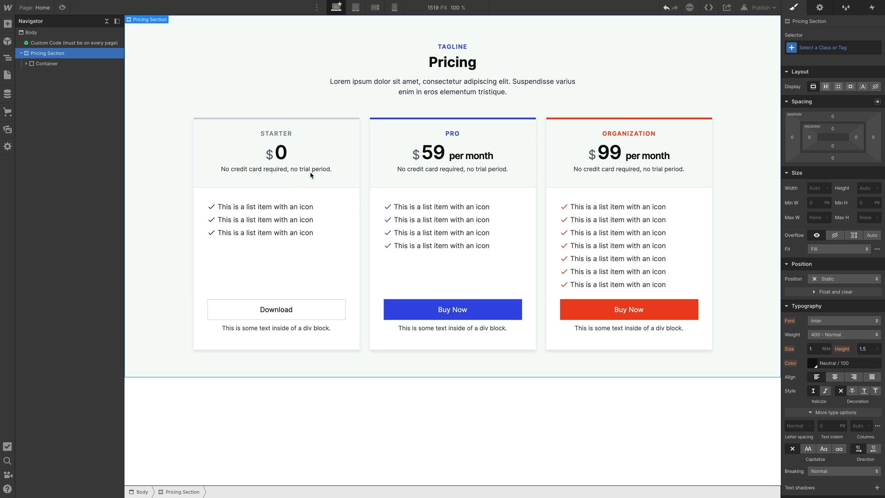
{"action": "left_click", "coordinate": [313, 170]}
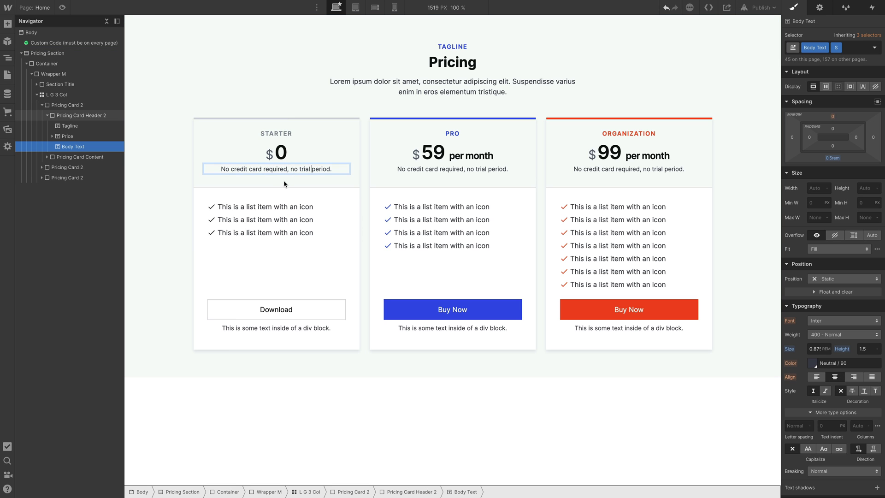
{"action": "key", "text": "Delete"}
Insert a new Pricing / Basic 2 symbol into the page body below the unlinked pricing section
{"action": "left_click", "coordinate": [297, 411]}
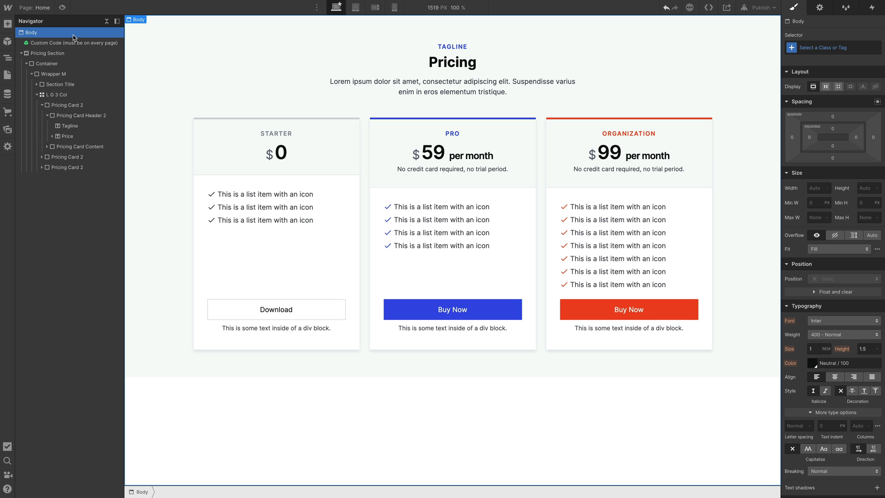
{"action": "key", "text": "ctrl+k"}
{"action": "type", "text": "Pricing / Basic 2"}
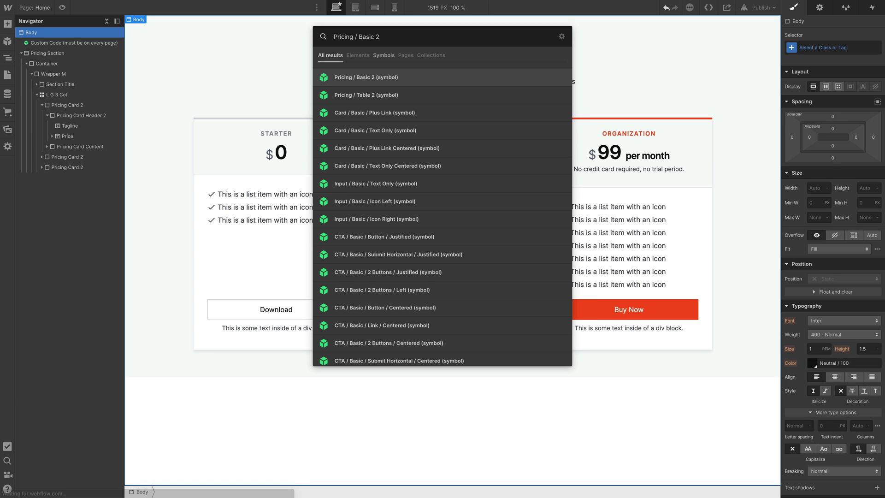
{"action": "key", "text": "Return"}
{"action": "scroll", "coordinate": [397, 97], "scroll_direction": "down", "scroll_amount": 5}
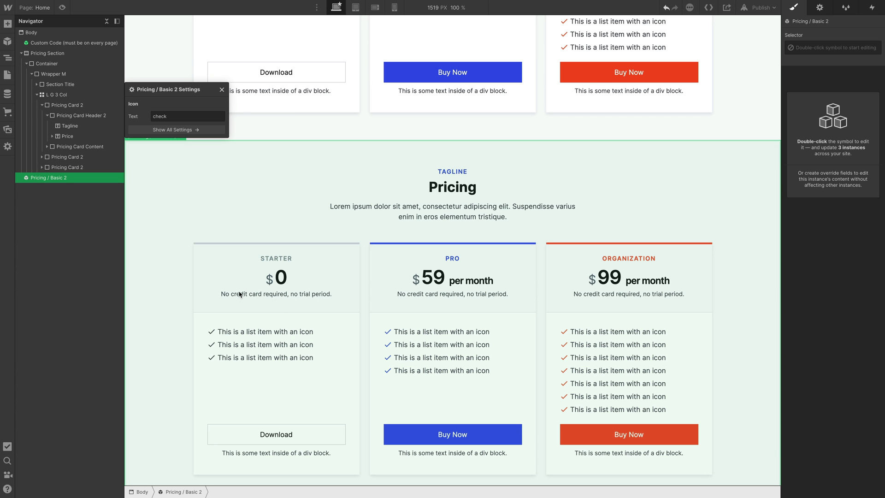
Compare the Starter card of the unlinked pricing section with the one in the Pricing / Basic 2 symbol below it
{"action": "scroll", "coordinate": [283, 297], "scroll_direction": "up", "scroll_amount": 5}
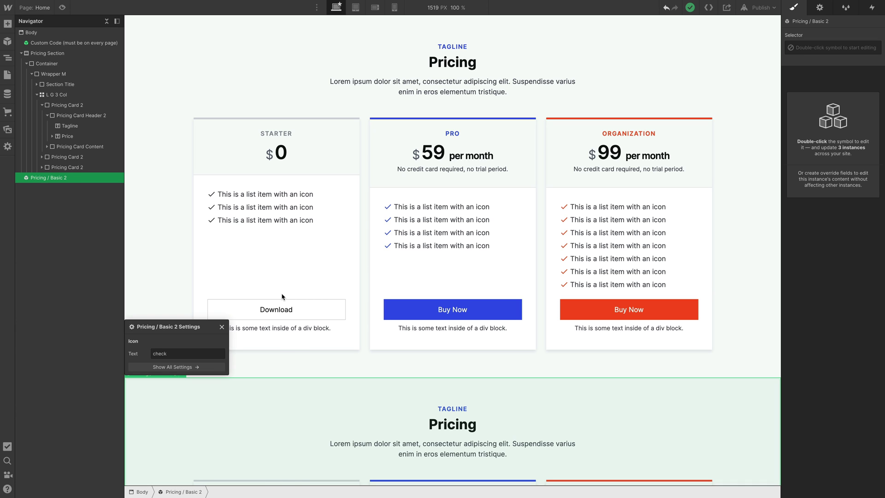
{"action": "scroll", "coordinate": [283, 297], "scroll_direction": "down", "scroll_amount": 2}
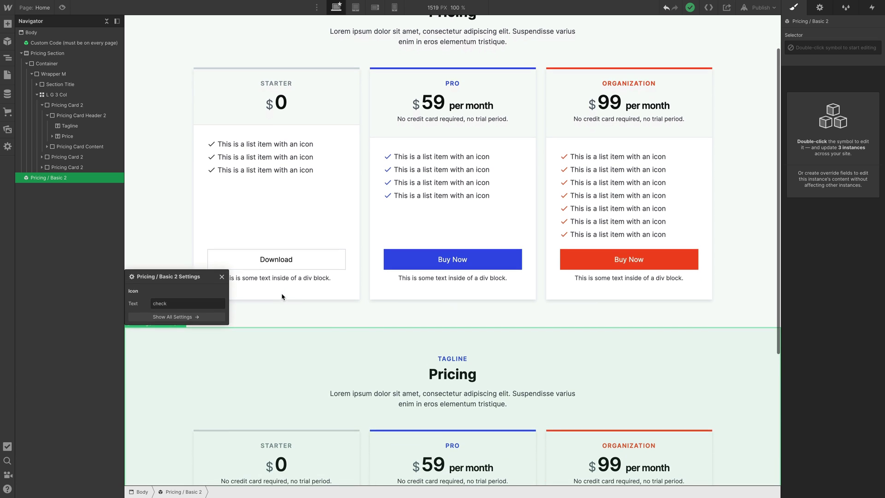
{"action": "scroll", "coordinate": [352, 253], "scroll_direction": "up", "scroll_amount": 2}
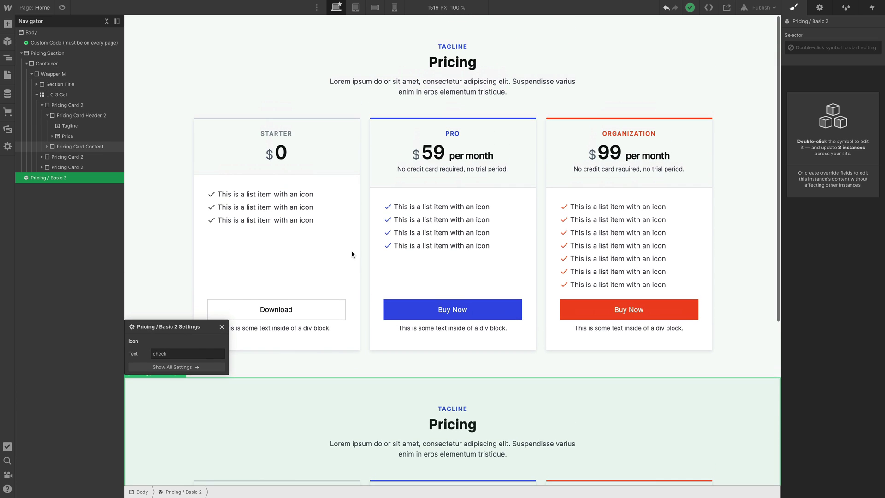
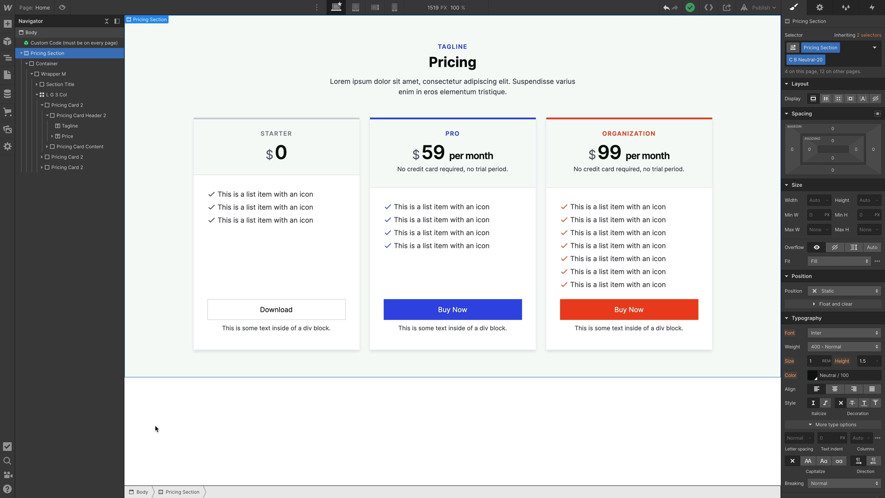
Restore the Pricing / Basic 2 symbol below the unlinked pricing section
{"action": "key", "text": "ctrl+v"}
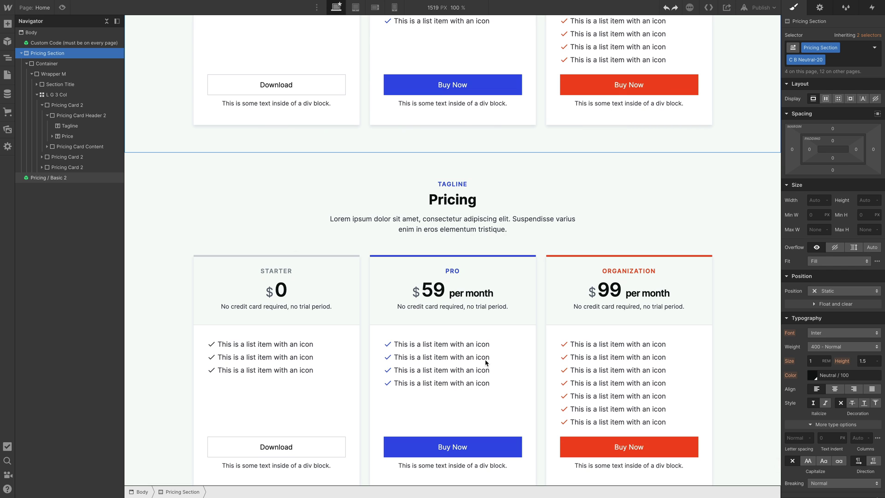
{"action": "scroll", "coordinate": [486, 363], "scroll_direction": "up", "scroll_amount": 5}
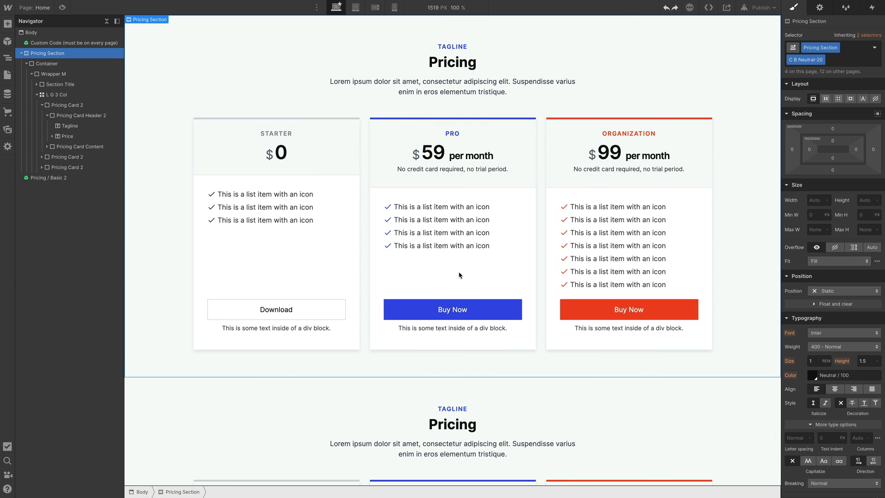
Inspect the styles of the list item text, the PRO card's price and the Pricing heading in the unlinked section
{"action": "left_click", "coordinate": [292, 208]}
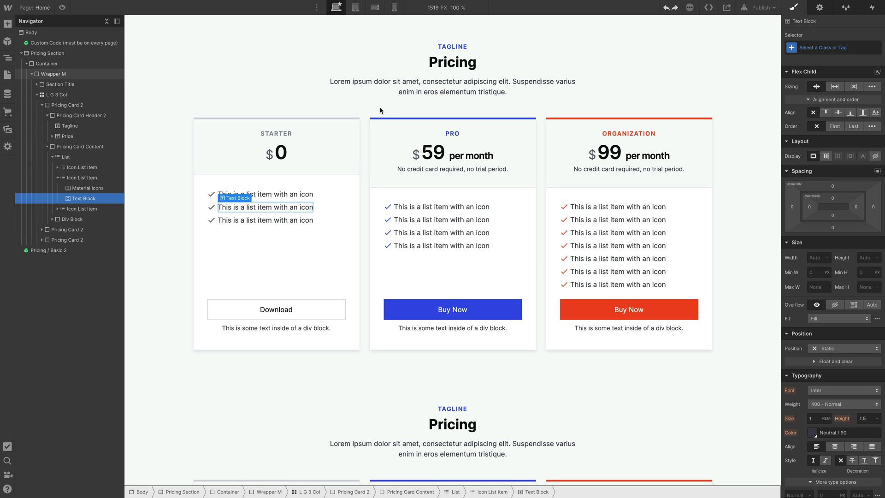
{"action": "scroll", "coordinate": [530, 152], "scroll_direction": "down", "scroll_amount": 5}
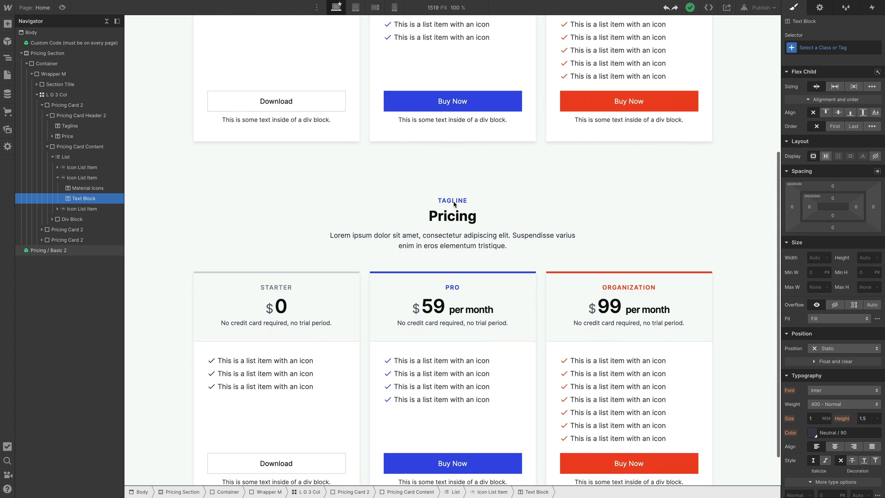
{"action": "key", "text": "ctrl+z"}
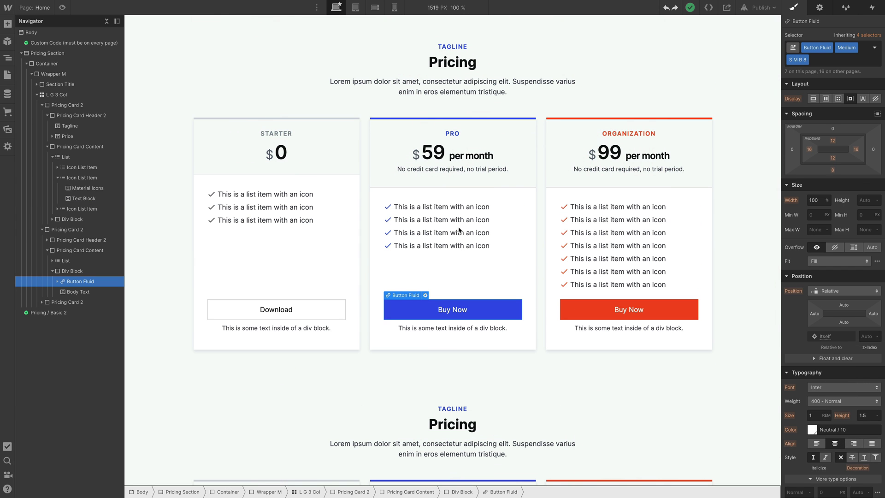
{"action": "left_click", "coordinate": [452, 209]}
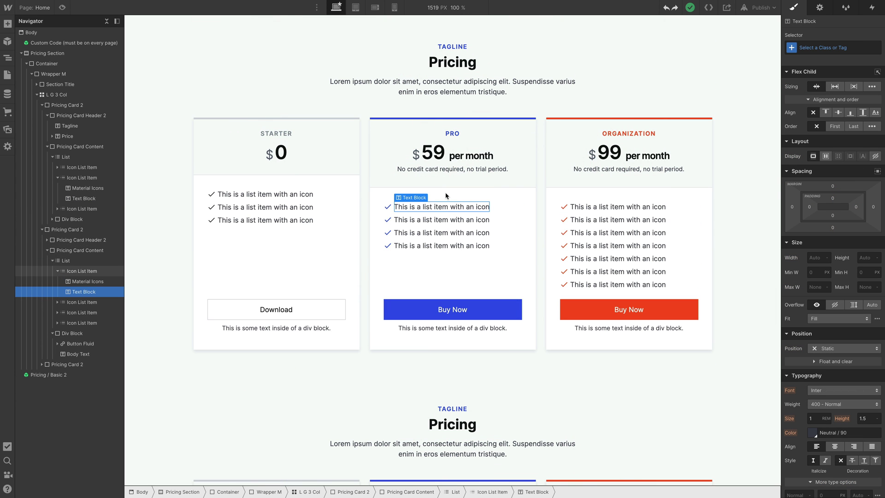
{"action": "left_click", "coordinate": [440, 159]}
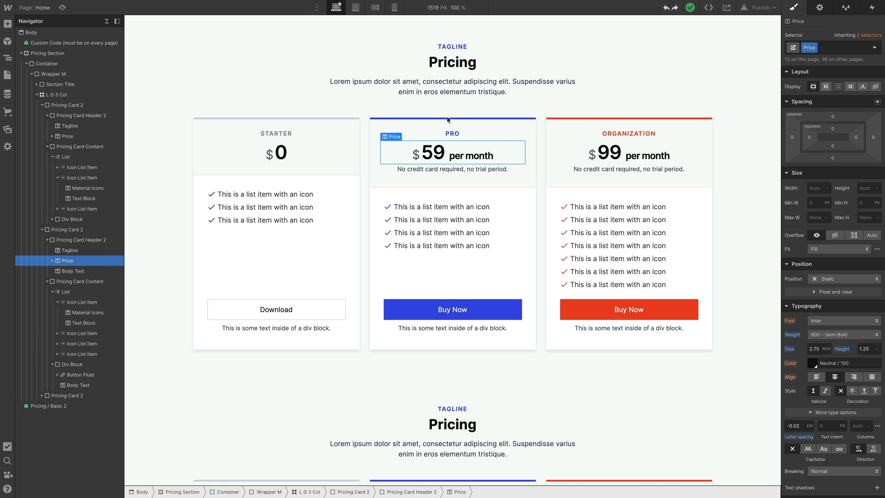
{"action": "left_click", "coordinate": [449, 68]}
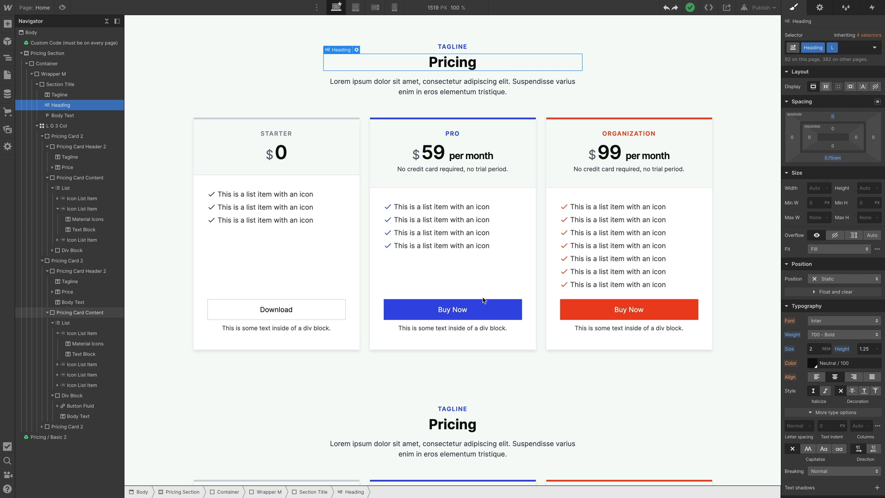
Open the Pricing / Basic 2 symbol for editing, check the classes on its Pricing heading, and return to the page
{"action": "scroll", "coordinate": [478, 295], "scroll_direction": "down", "scroll_amount": 3}
{"action": "double_click", "coordinate": [472, 284]}
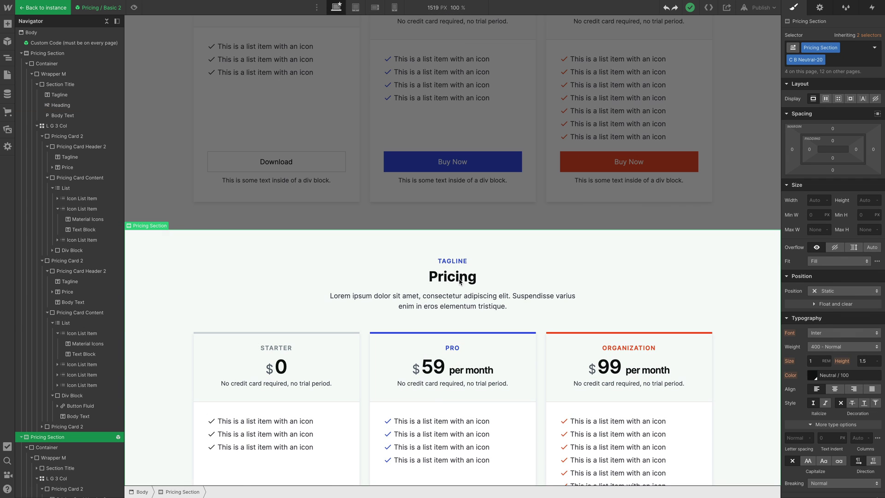
{"action": "left_click", "coordinate": [457, 281]}
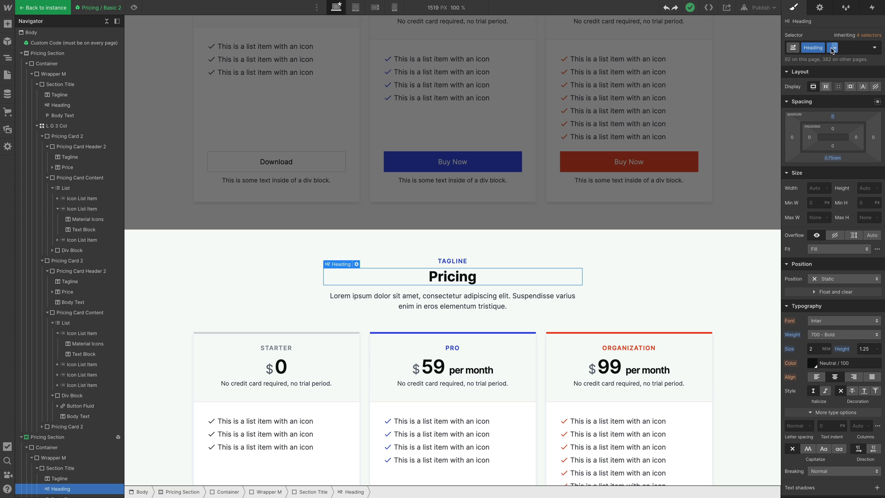
{"action": "left_click", "coordinate": [579, 222]}
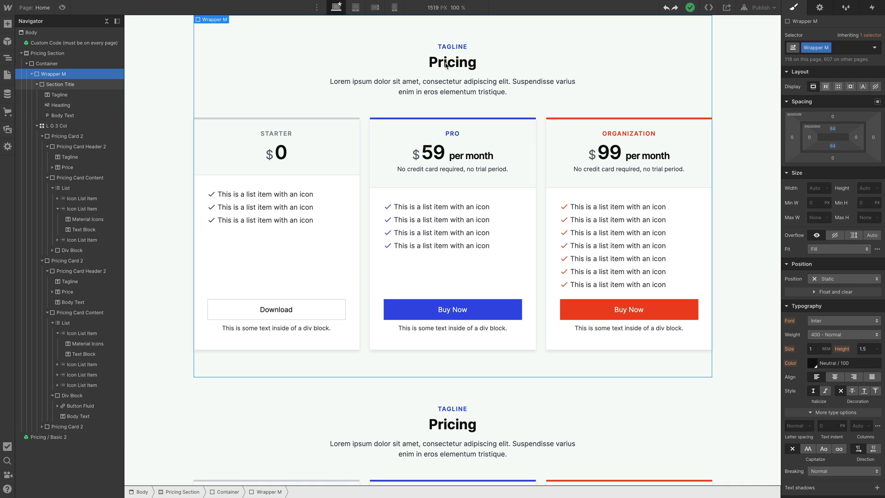
Try the Primary / 60 text color on the unlinked section's Pricing heading, undo it, and reselect the heading
{"action": "left_click", "coordinate": [462, 66]}
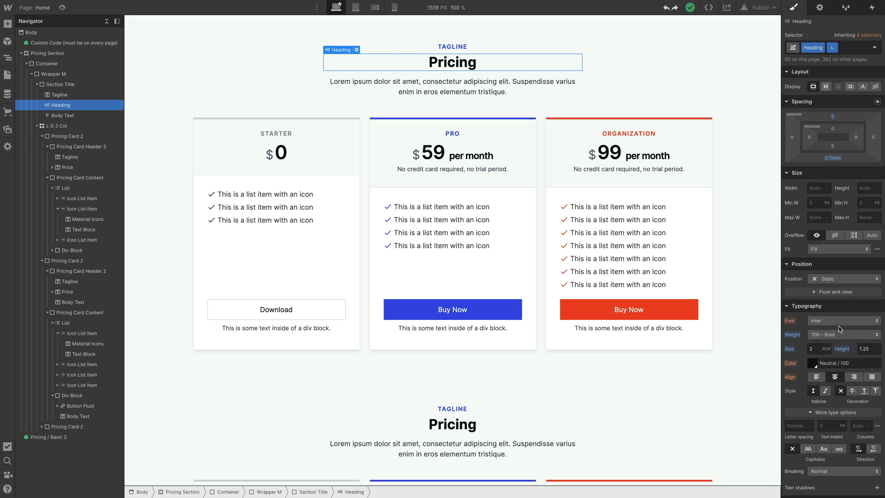
{"action": "left_click", "coordinate": [812, 364]}
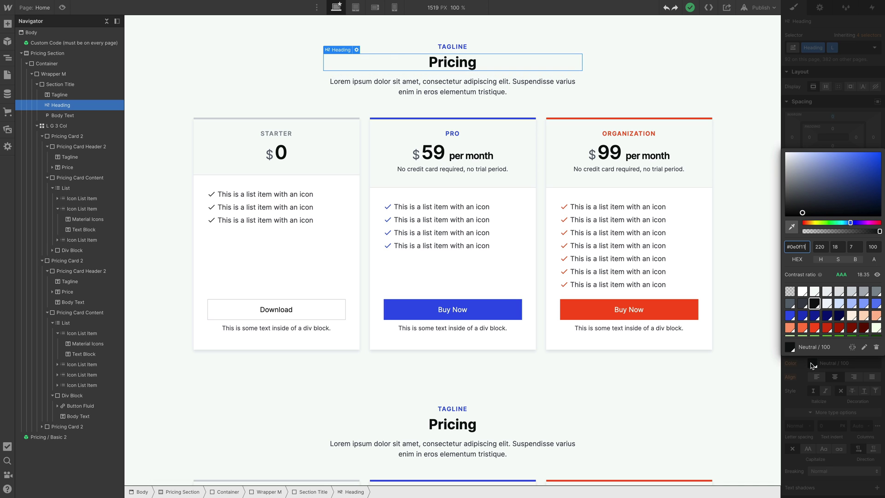
{"action": "left_click", "coordinate": [791, 315]}
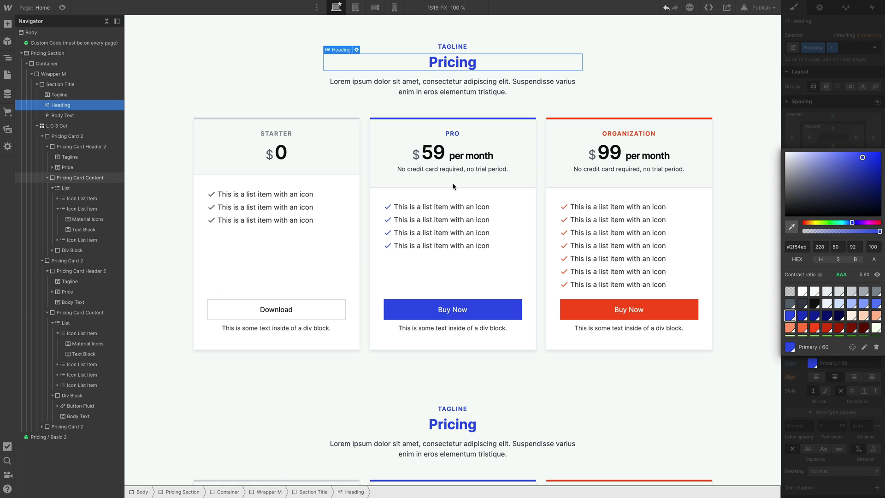
{"action": "key", "text": "ctrl+z"}
{"action": "left_click", "coordinate": [647, 86]}
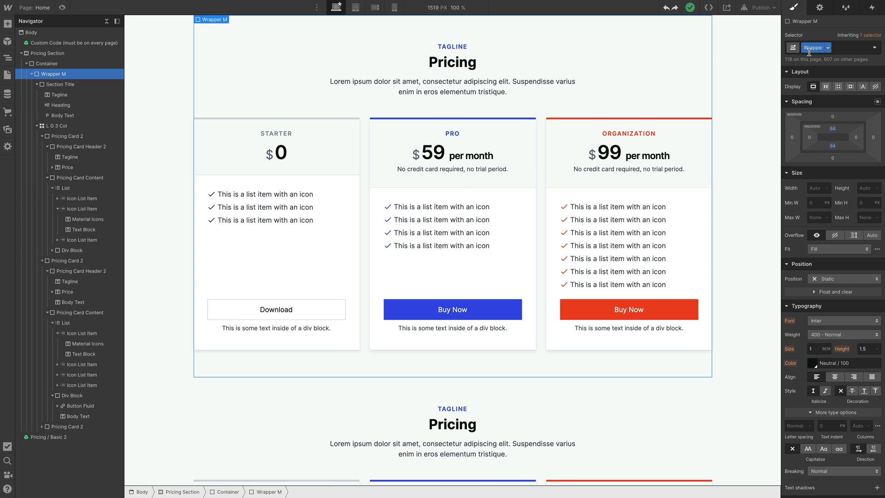
{"action": "left_click", "coordinate": [459, 64]}
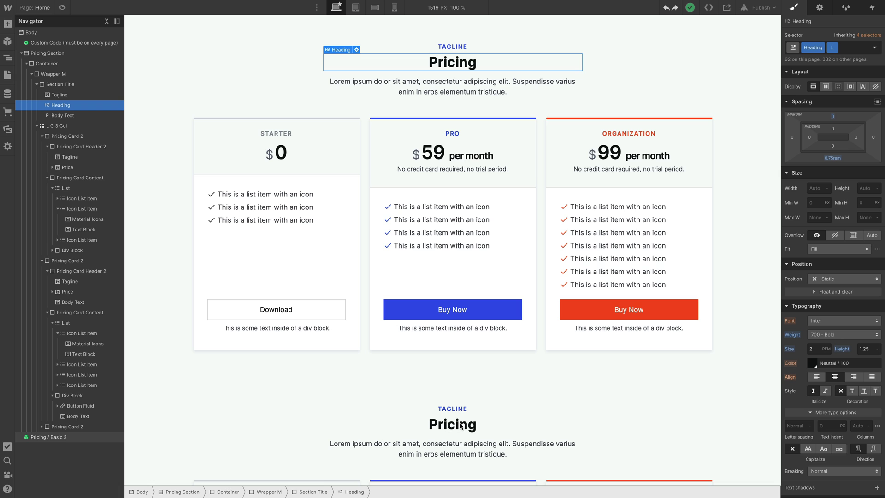
Edit the Primary / 60 swatch through the PRO card's Buy Now button background, changing it to pink #eb2f93, and save it
{"action": "left_click", "coordinate": [496, 309]}
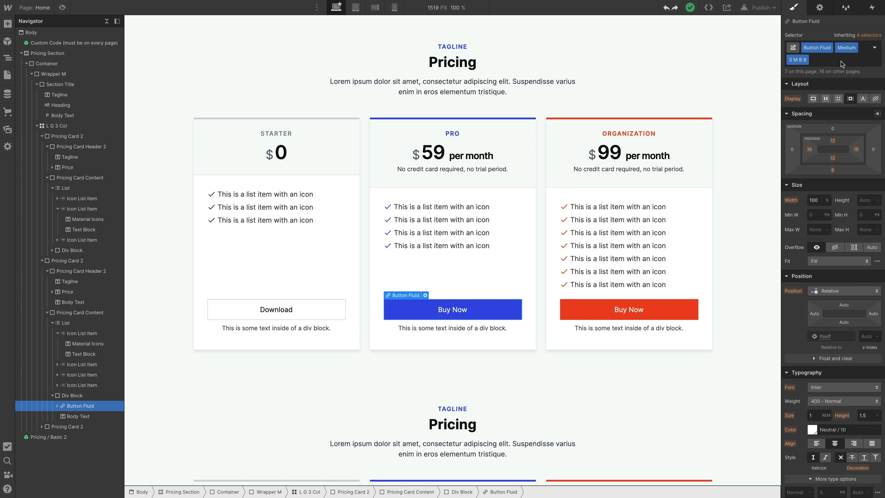
{"action": "scroll", "coordinate": [840, 299], "scroll_direction": "down", "scroll_amount": 5}
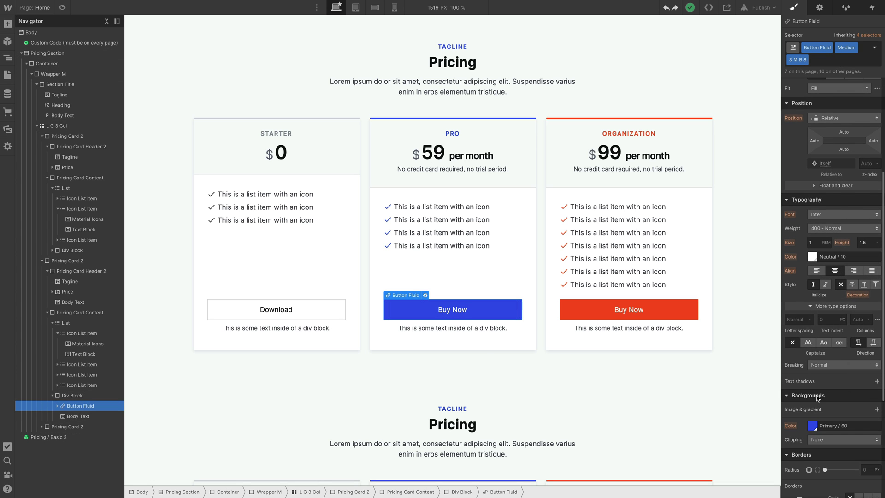
{"action": "left_click", "coordinate": [812, 425]}
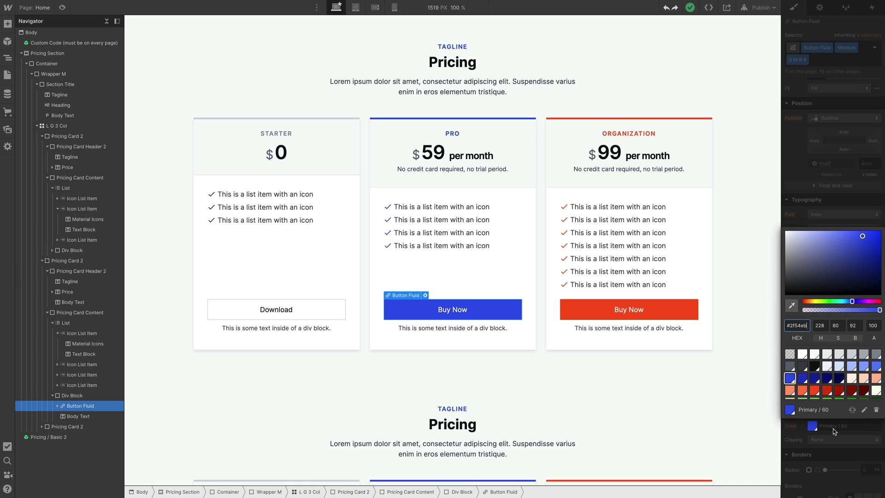
{"action": "left_click", "coordinate": [864, 410]}
{"action": "left_click", "coordinate": [864, 411]}
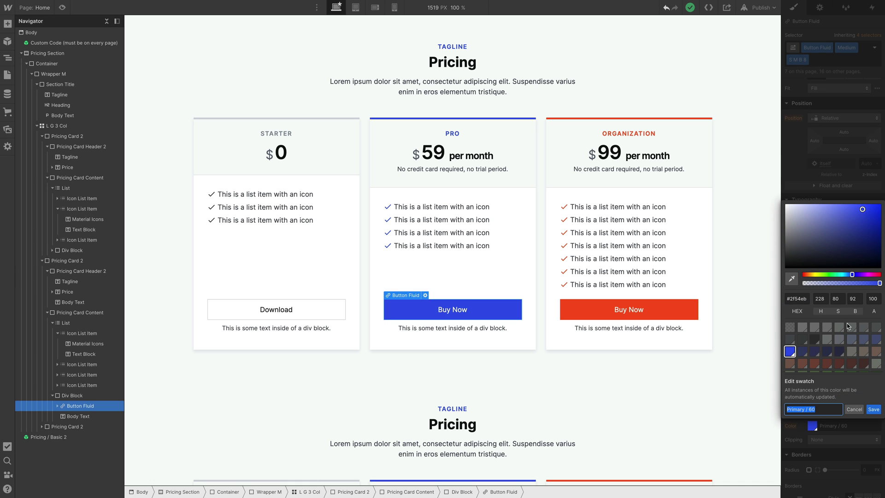
{"action": "left_click", "coordinate": [873, 274]}
{"action": "left_click", "coordinate": [870, 410]}
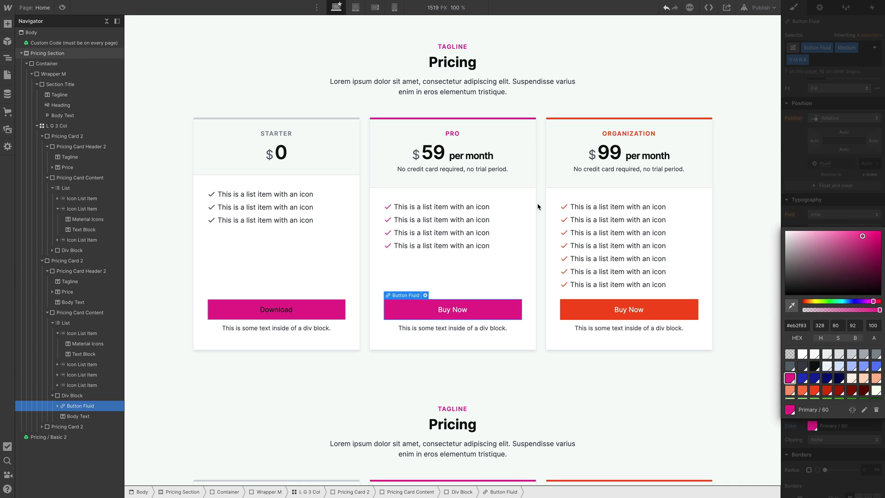
Check the swatch color across both pricing sections and undo the Primary / 60 swatch edit
{"action": "scroll", "coordinate": [526, 334], "scroll_direction": "down", "scroll_amount": 2}
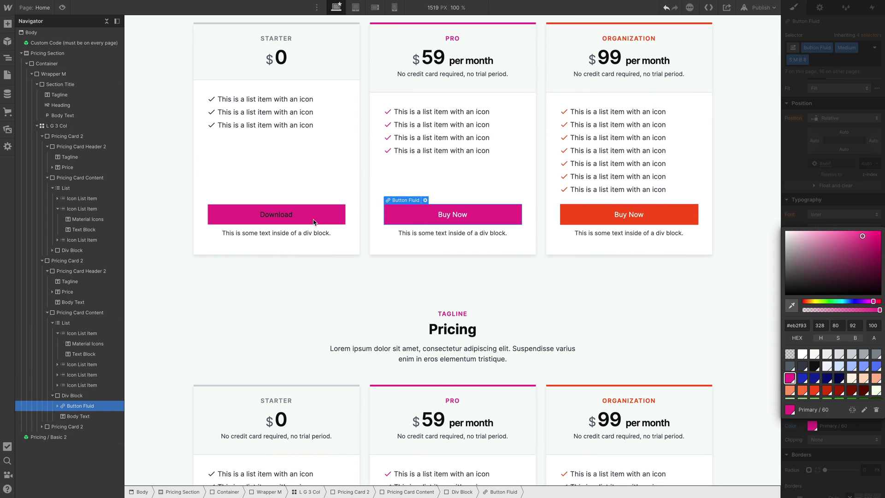
{"action": "scroll", "coordinate": [408, 217], "scroll_direction": "down", "scroll_amount": 3}
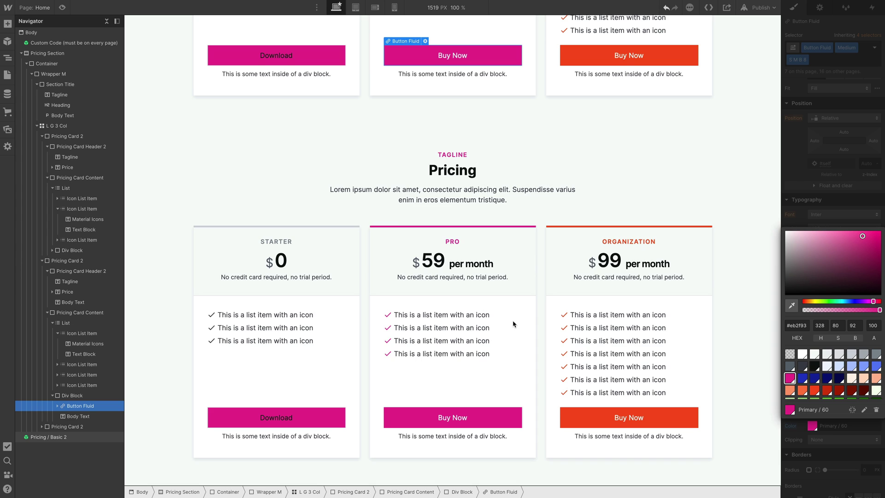
{"action": "scroll", "coordinate": [515, 325], "scroll_direction": "up", "scroll_amount": 5}
{"action": "left_click", "coordinate": [535, 368]}
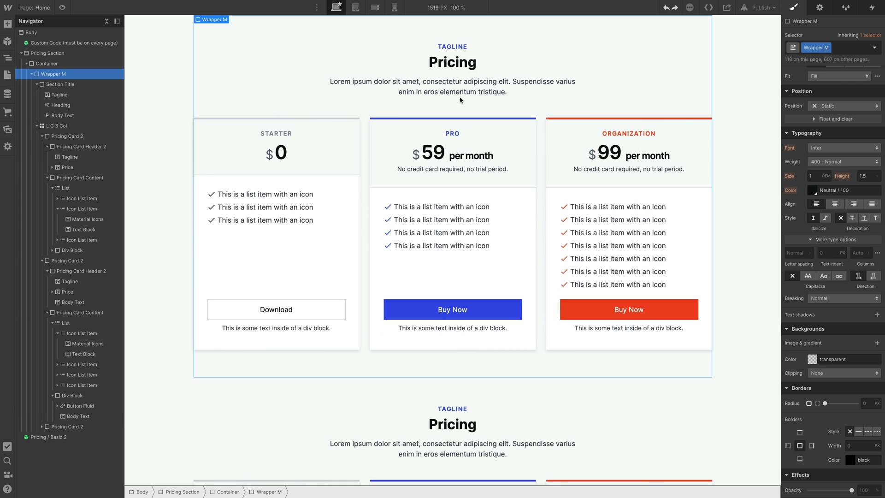
Review the class and typography settings of the body text under the unlinked section's Pricing heading
{"action": "left_click", "coordinate": [527, 90]}
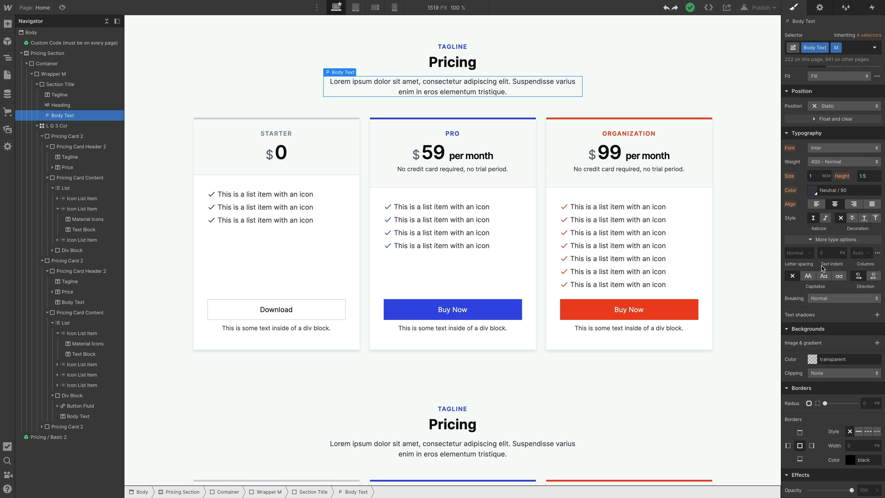
{"action": "scroll", "coordinate": [828, 238], "scroll_direction": "down", "scroll_amount": 1}
{"action": "scroll", "coordinate": [828, 234], "scroll_direction": "up", "scroll_amount": 3}
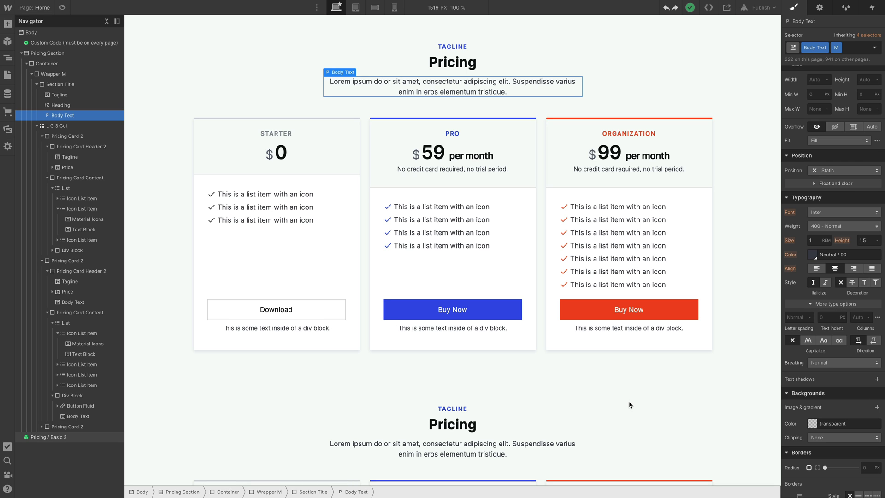
Delete the Pricing / Basic 2 symbol and the unlinked pricing section, and select the page body
{"action": "scroll", "coordinate": [630, 406], "scroll_direction": "down", "scroll_amount": 5}
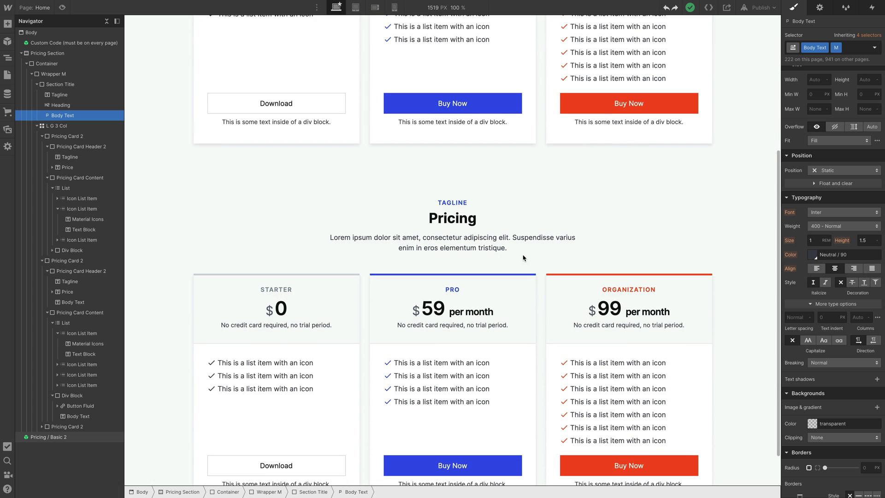
{"action": "left_click", "coordinate": [530, 222]}
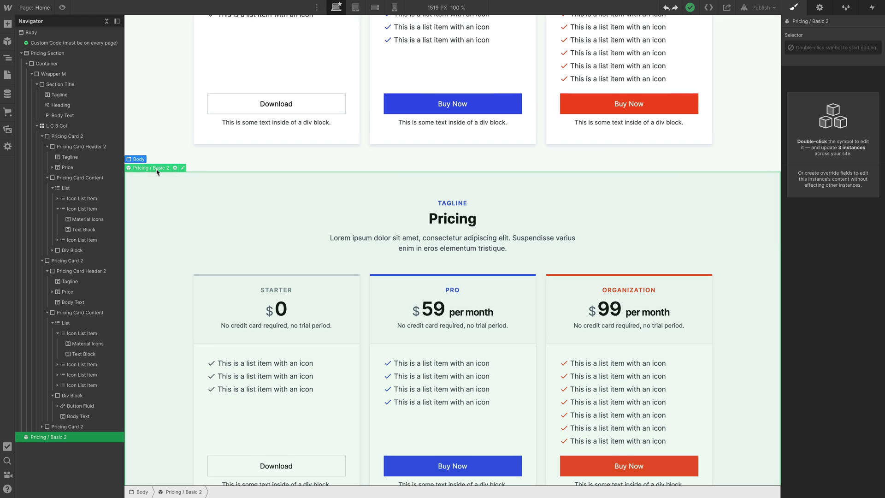
{"action": "key", "text": "Delete"}
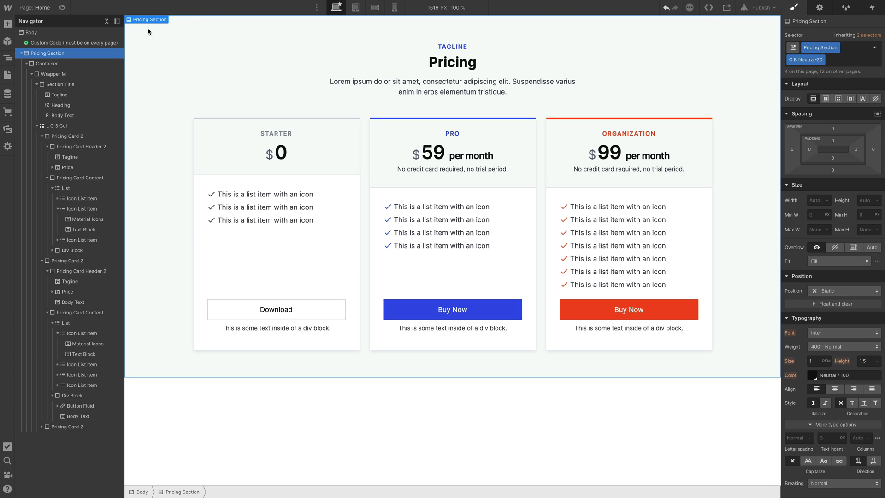
{"action": "key", "text": "Delete"}
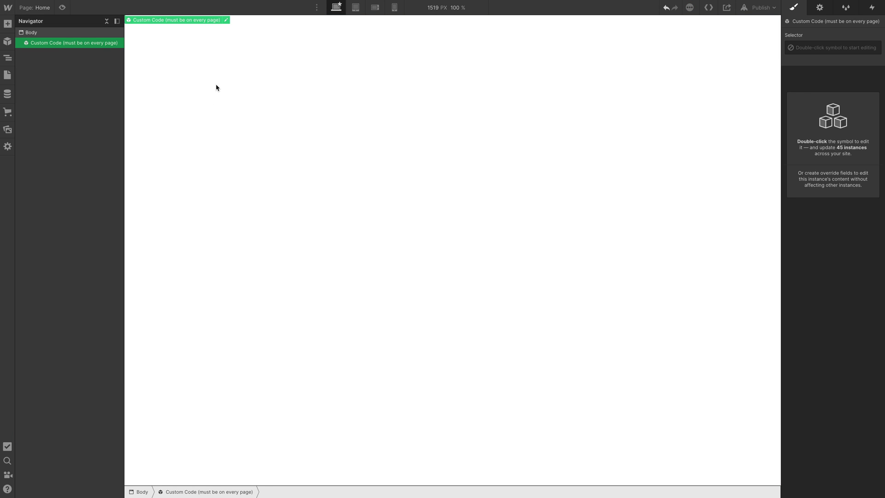
{"action": "left_click", "coordinate": [206, 93]}
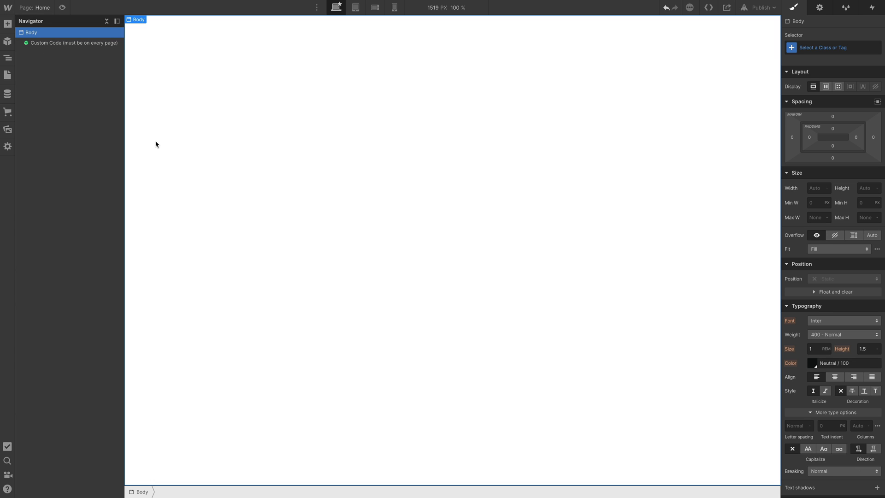
Insert the Button / Medium / Primary / Text Only symbol into the page body and override its text with GO!
{"action": "key", "text": "ctrl+k"}
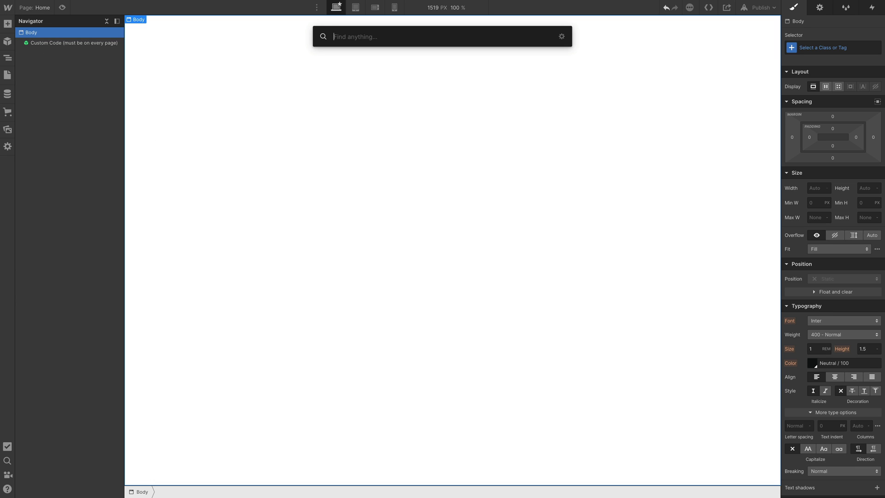
{"action": "type", "text": "butt"}
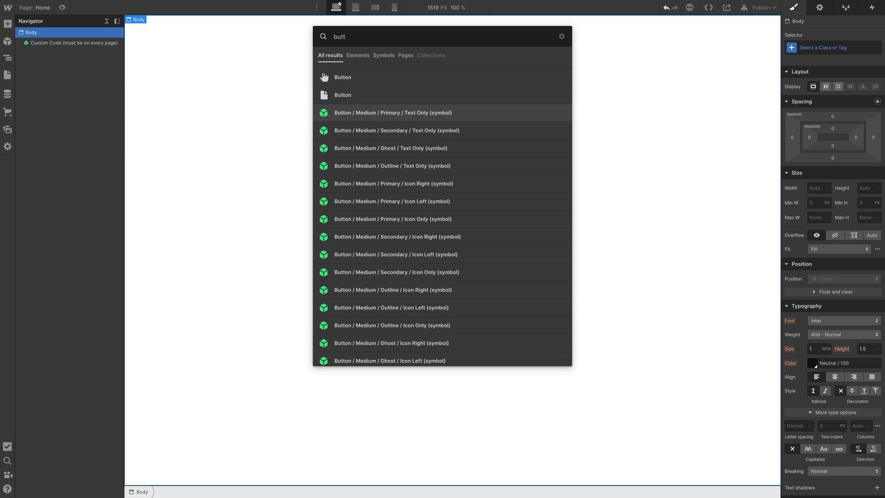
{"action": "left_click", "coordinate": [324, 113]}
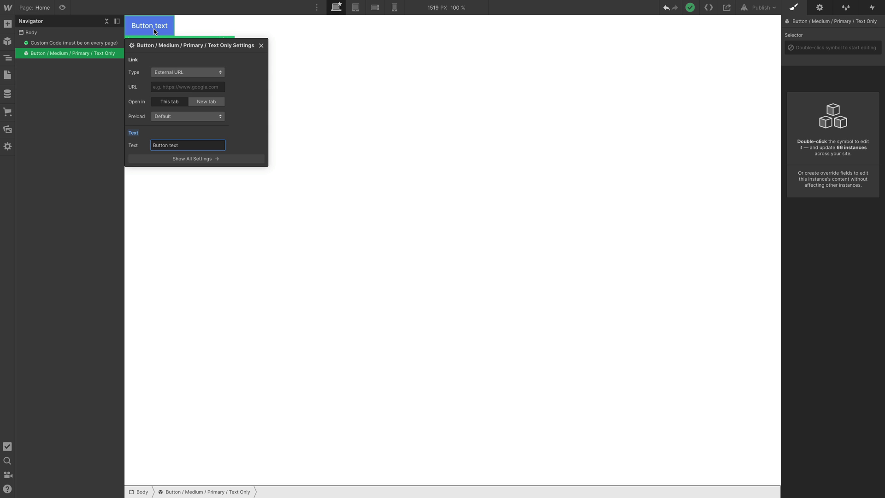
{"action": "triple_click", "coordinate": [190, 144]}
{"action": "type", "text": "GO!"}
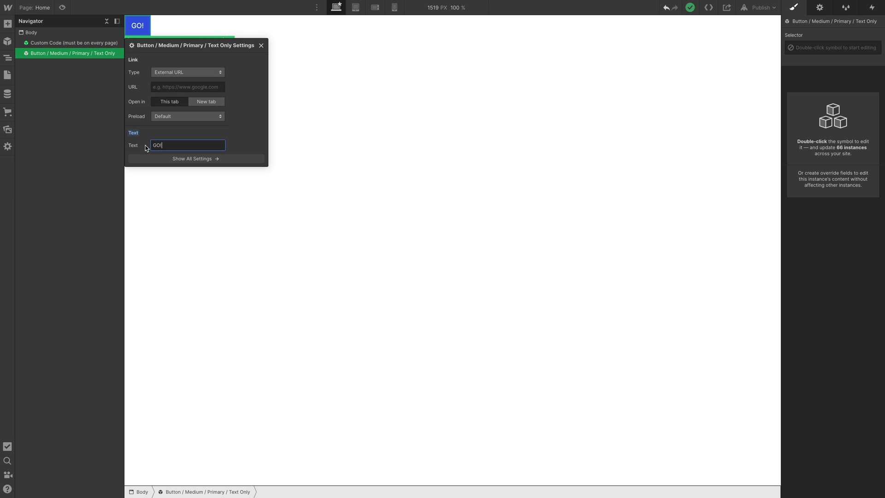
Open the full settings of the GO! button instance and review its link and text overrides
{"action": "left_click", "coordinate": [184, 160]}
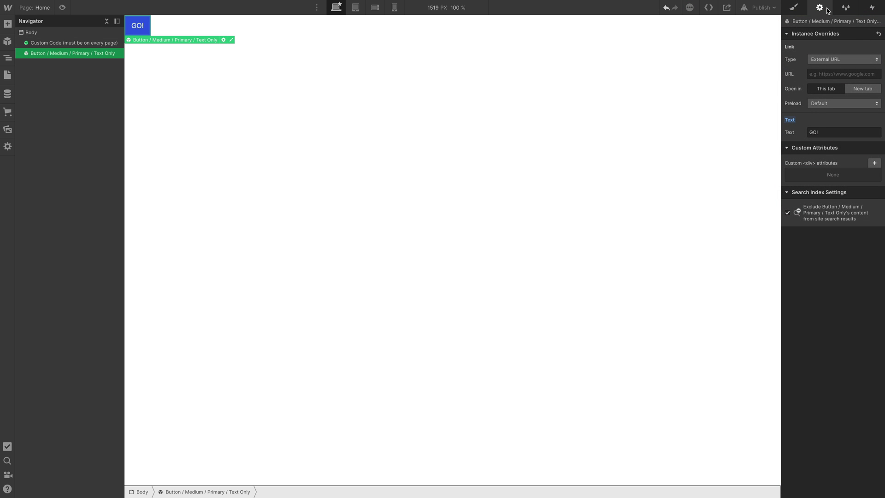
{"action": "left_click", "coordinate": [820, 61]}
{"action": "left_click", "coordinate": [817, 44]}
Unlink the GO! button from its main symbol and show its class and style settings
{"action": "right_click", "coordinate": [134, 26]}
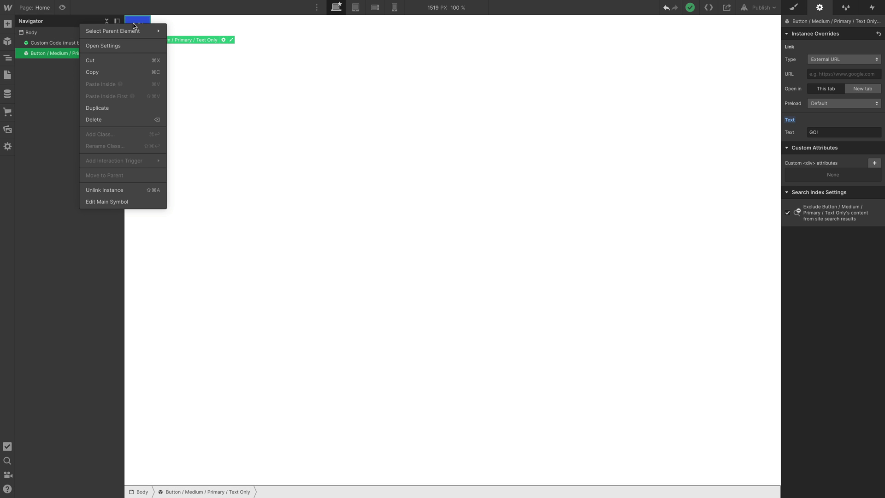
{"action": "left_click", "coordinate": [134, 189]}
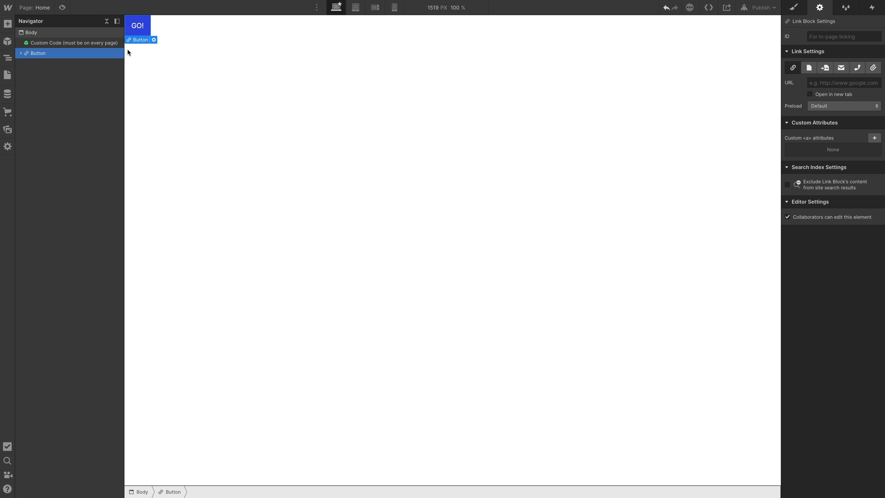
{"action": "left_click", "coordinate": [794, 8]}
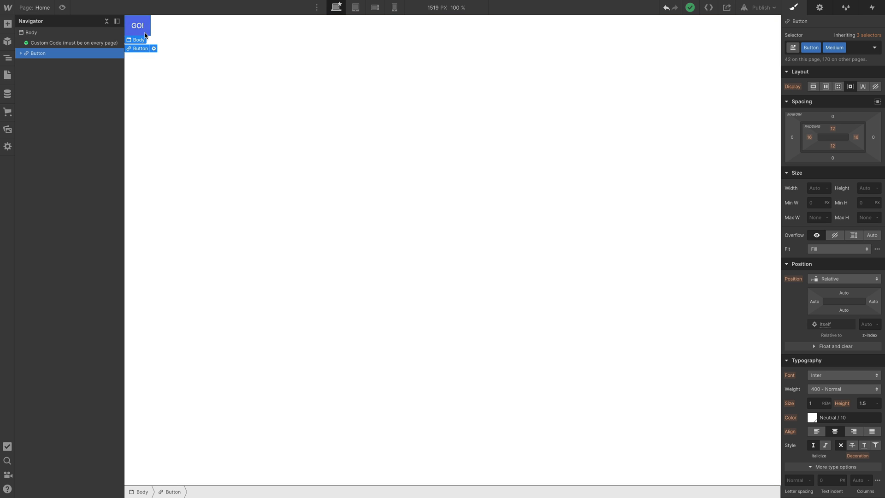
Delete the unlinked GO! button and insert the Avatar / Label / Horizontal / Large symbol found by searching for avat
{"action": "key", "text": "Delete"}
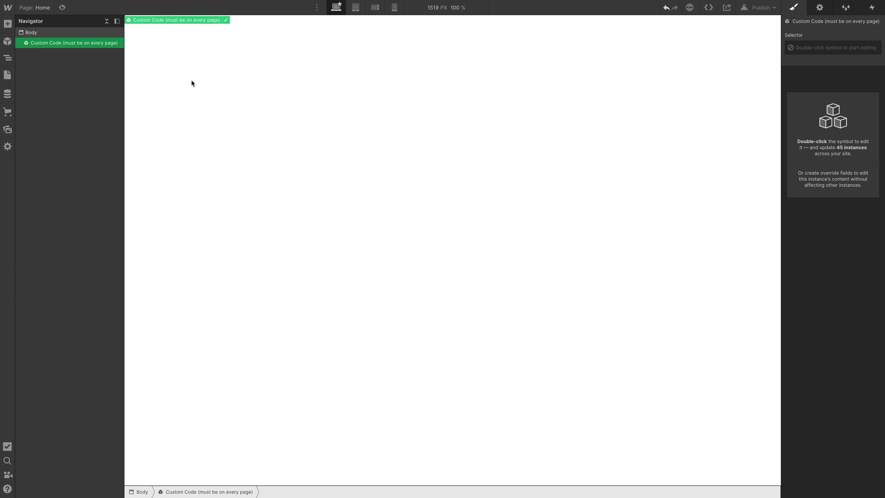
{"action": "key", "text": "ctrl+e"}
{"action": "type", "text": "avat"}
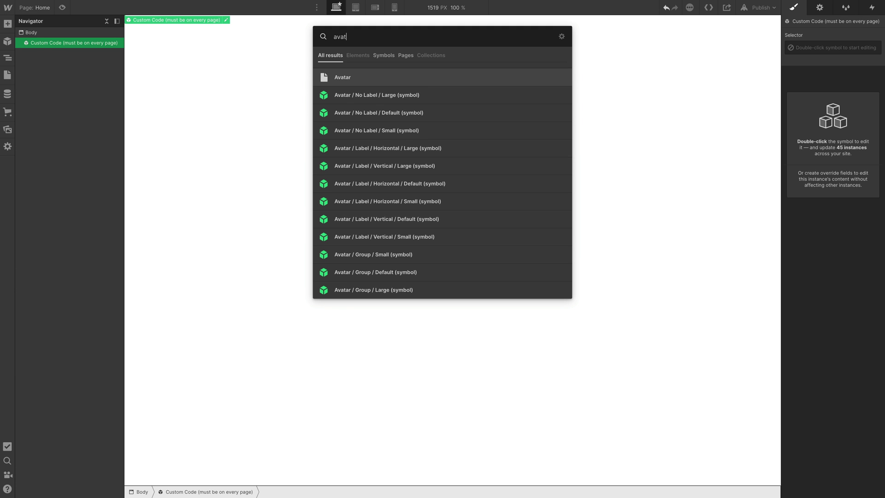
{"action": "key", "text": "Down"}
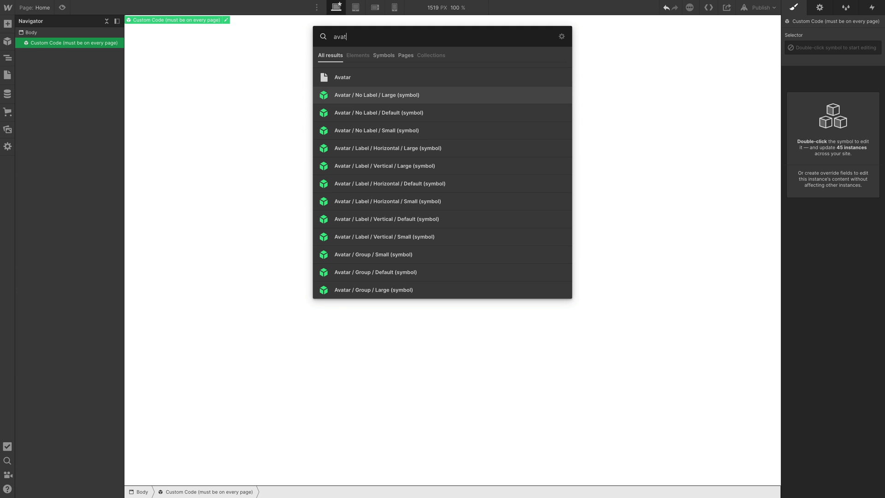
{"action": "key", "text": "Down"}
{"action": "key", "text": "Down"}
{"action": "key", "text": "Down"}
{"action": "key", "text": "Return"}
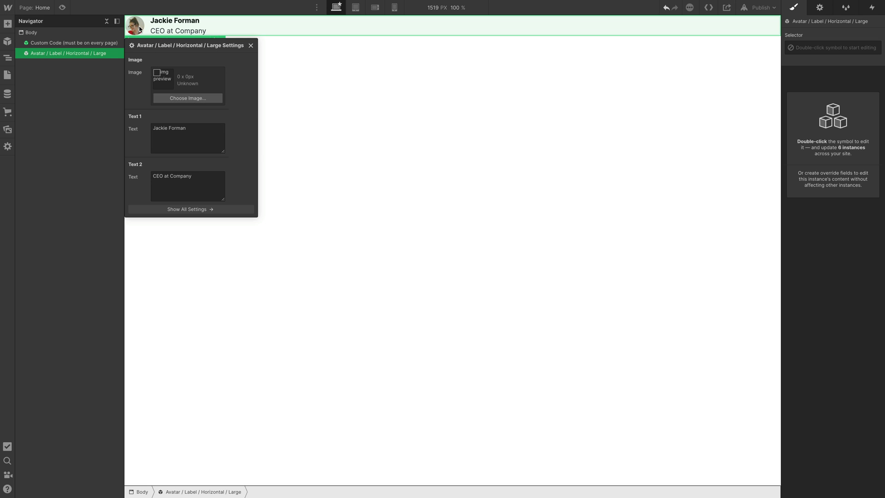
Override the avatar instance's Text 1 with a placeholder full name and its Text 2 with an exclamation mark
{"action": "left_click", "coordinate": [201, 138]}
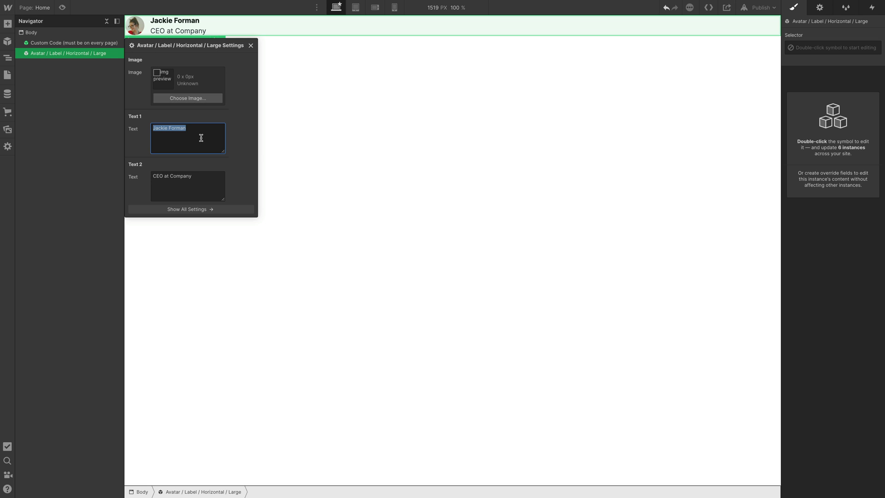
{"action": "type", "text": "Joh"}
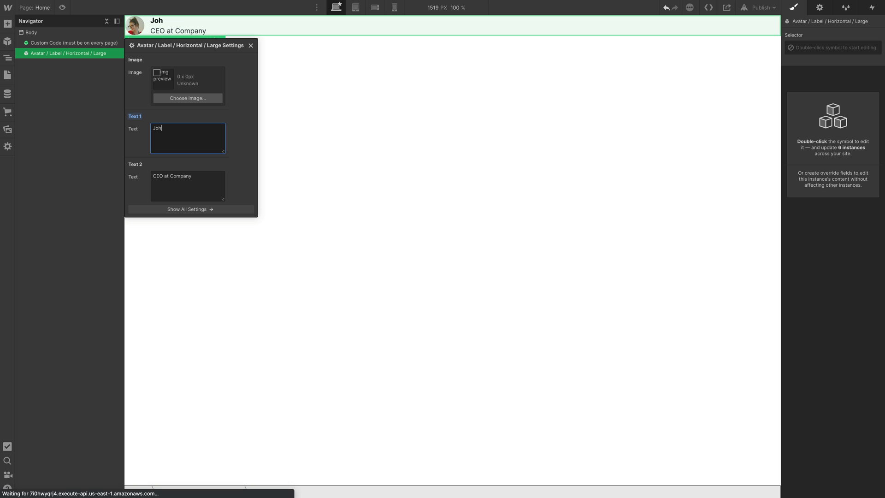
{"action": "type", "text": "n Doe"}
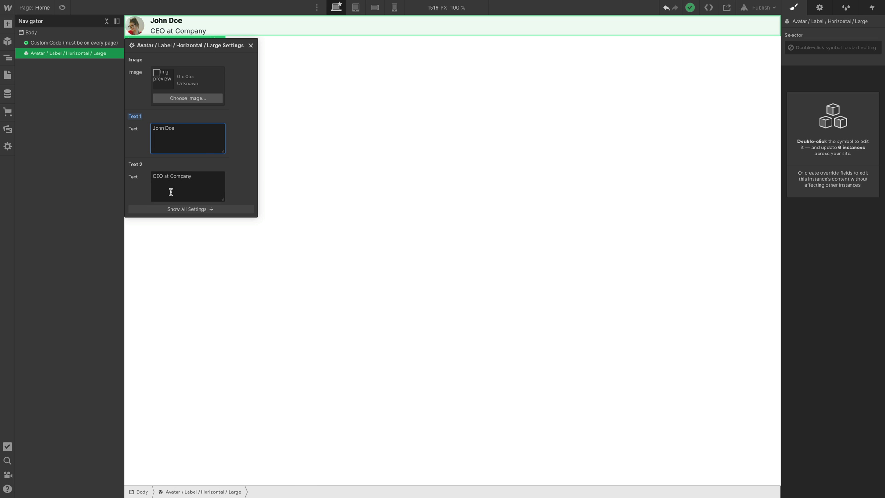
{"action": "left_click", "coordinate": [187, 188]}
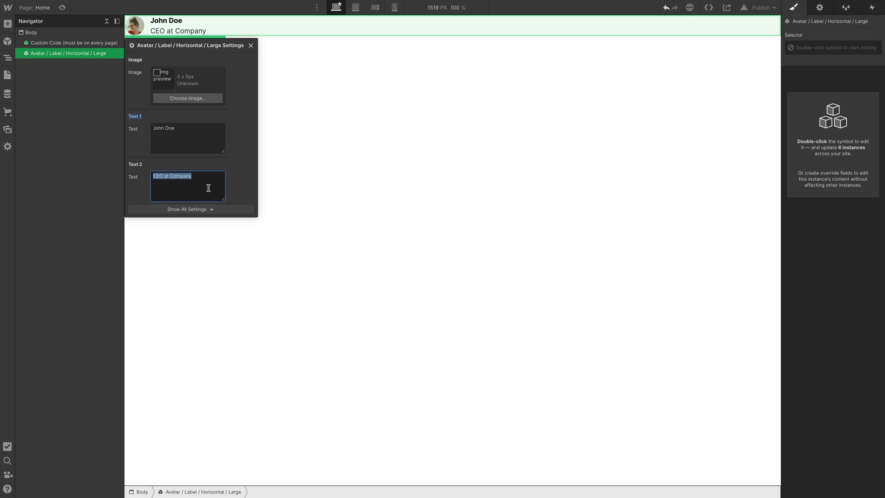
{"action": "type", "text": "!"}
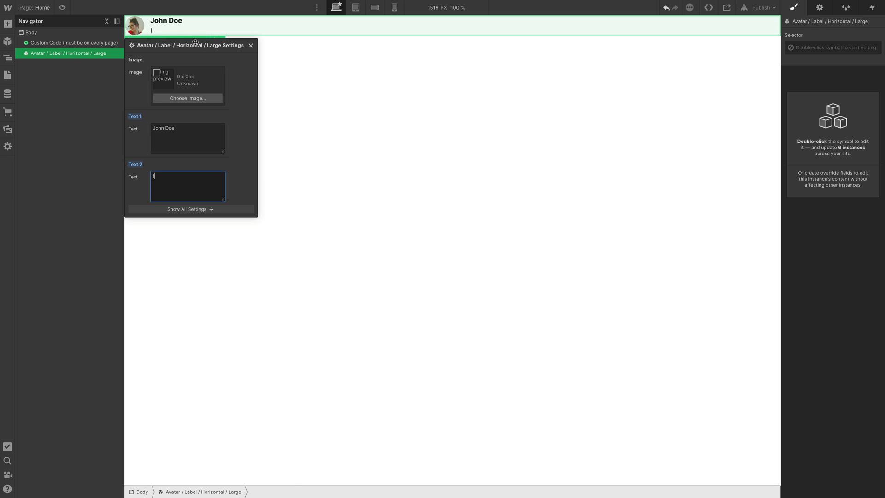
Delete the avatar instance and open the Navbar page from the style guide's section templates
{"action": "right_click", "coordinate": [160, 29]}
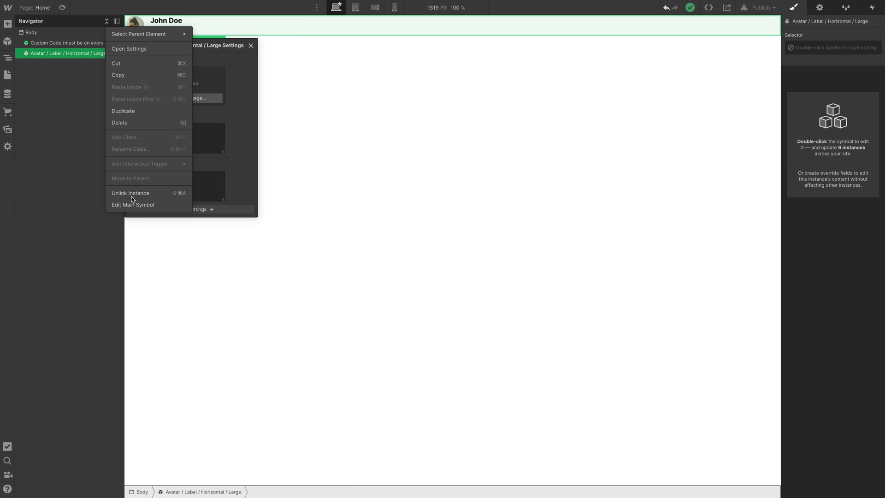
{"action": "left_click", "coordinate": [409, 146]}
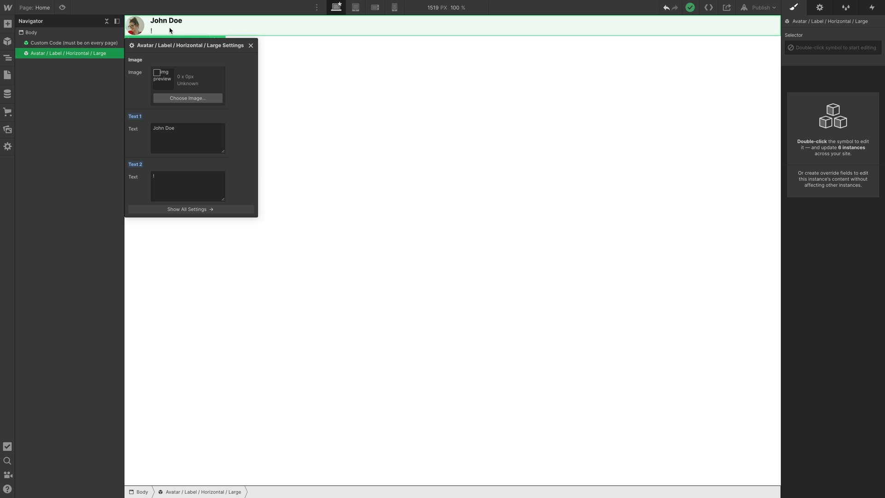
{"action": "key", "text": "Delete"}
{"action": "left_click", "coordinate": [45, 10]}
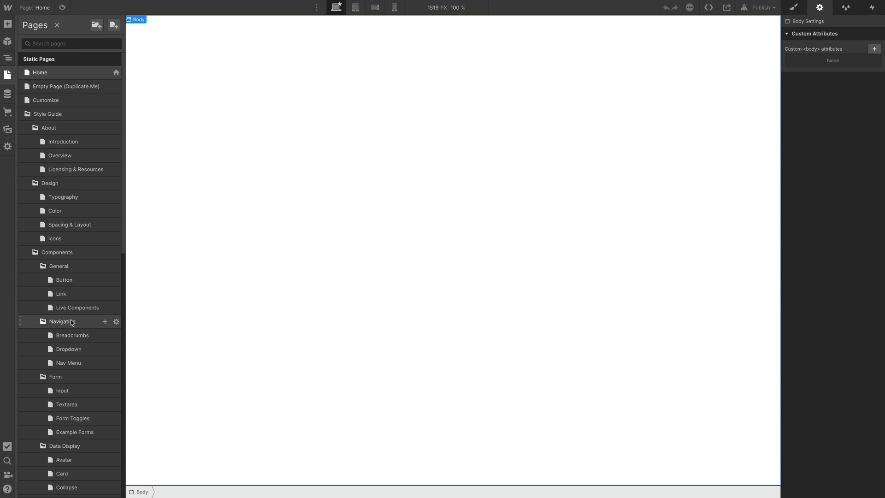
{"action": "scroll", "coordinate": [72, 322], "scroll_direction": "down", "scroll_amount": 10}
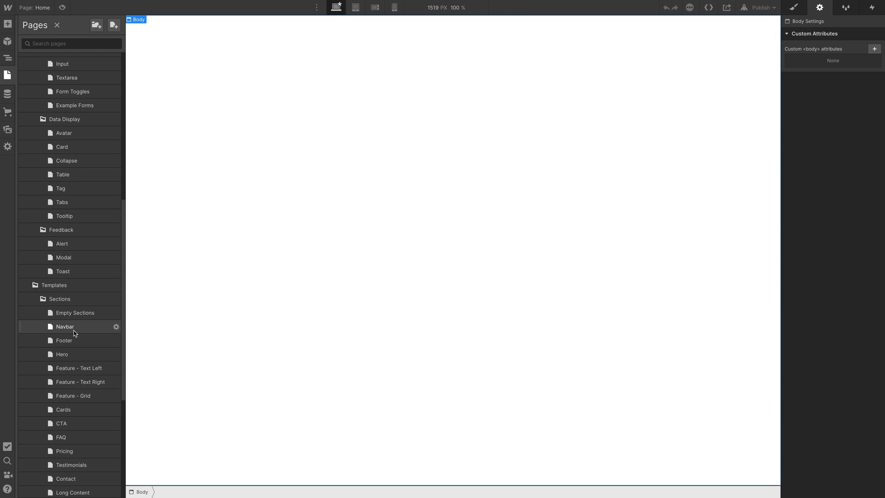
{"action": "left_click", "coordinate": [76, 328]}
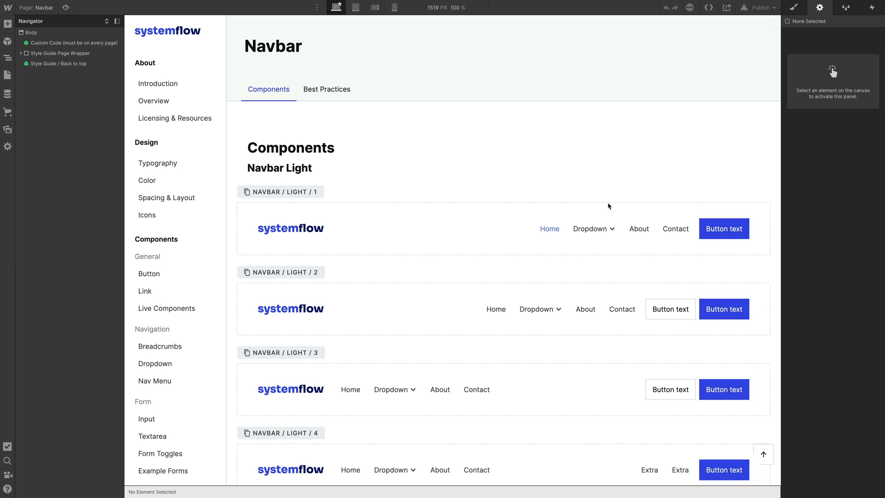
Open the Navbar / Light / 1 main symbol and examine its nested Brand Logo symbol and that logo's image override
{"action": "left_click", "coordinate": [609, 206]}
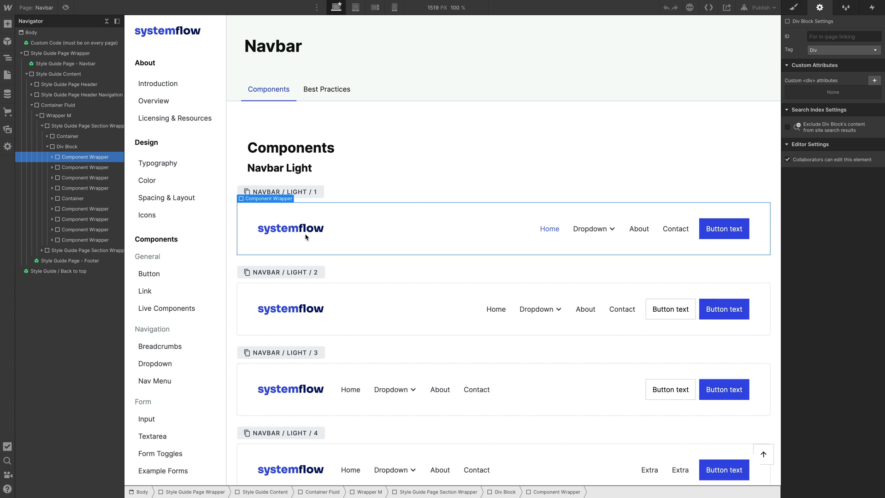
{"action": "left_click", "coordinate": [325, 229]}
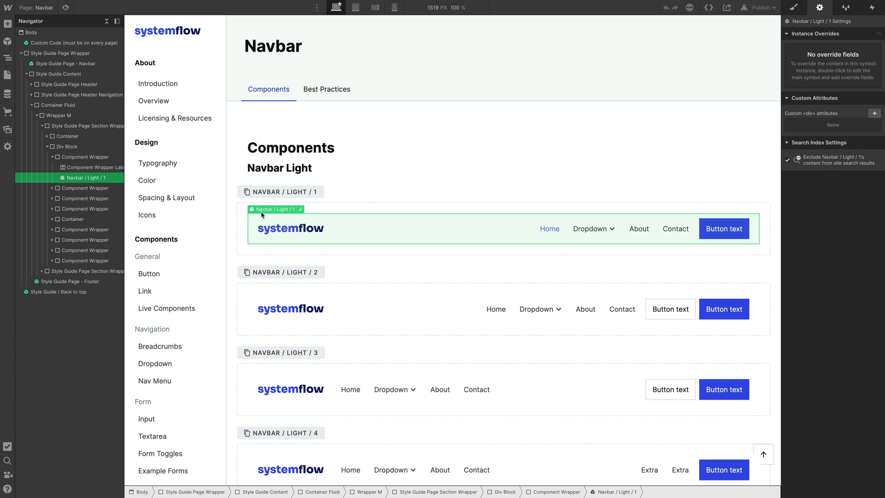
{"action": "double_click", "coordinate": [309, 232]}
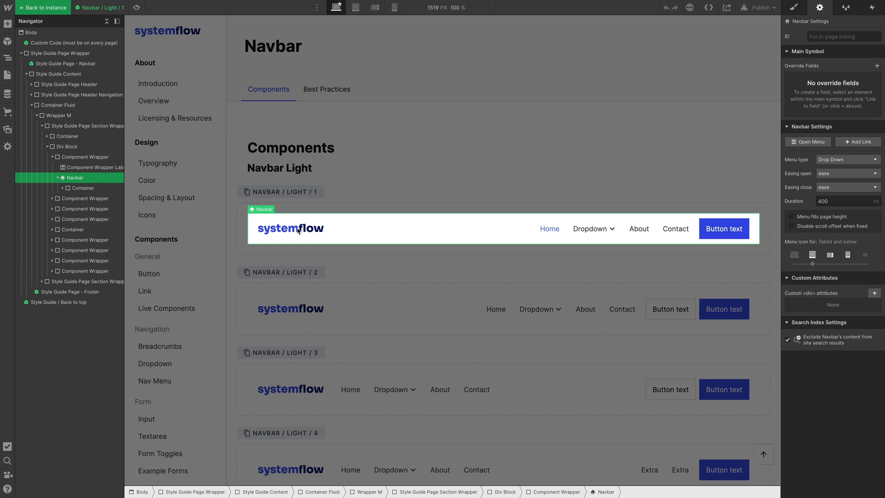
{"action": "left_click", "coordinate": [298, 231]}
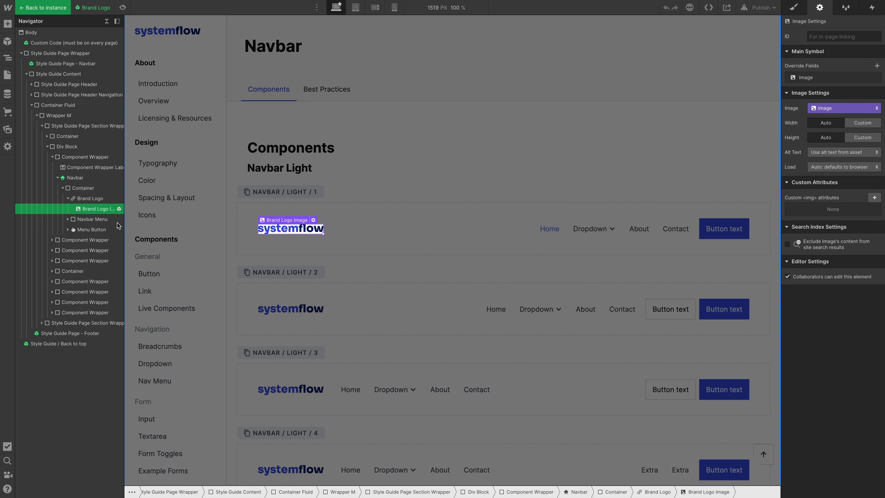
{"action": "left_click", "coordinate": [37, 10]}
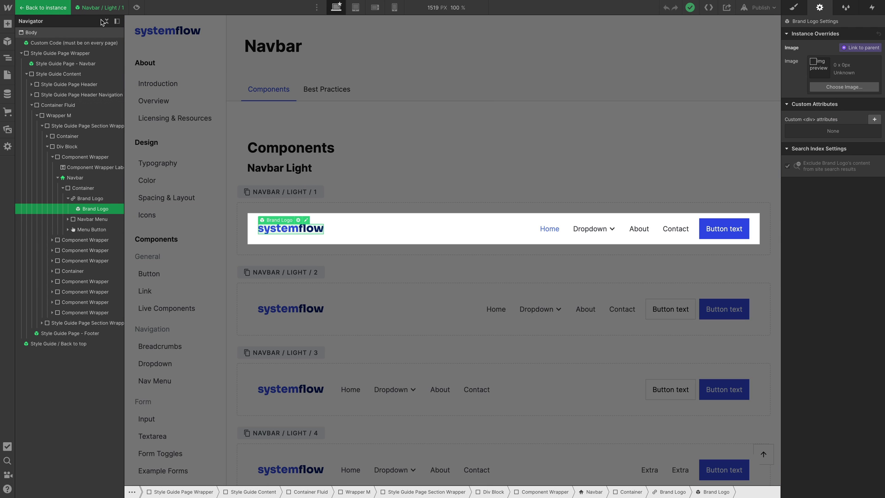
{"action": "left_click", "coordinate": [307, 222]}
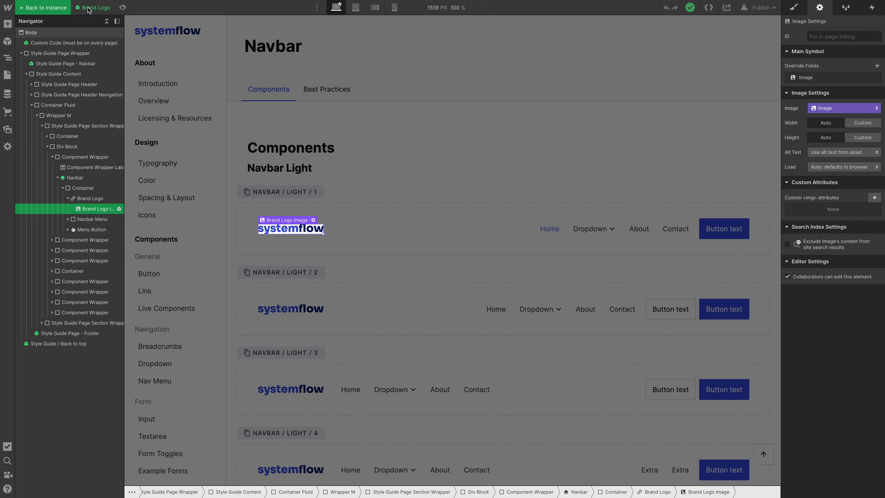
{"action": "left_click", "coordinate": [62, 9]}
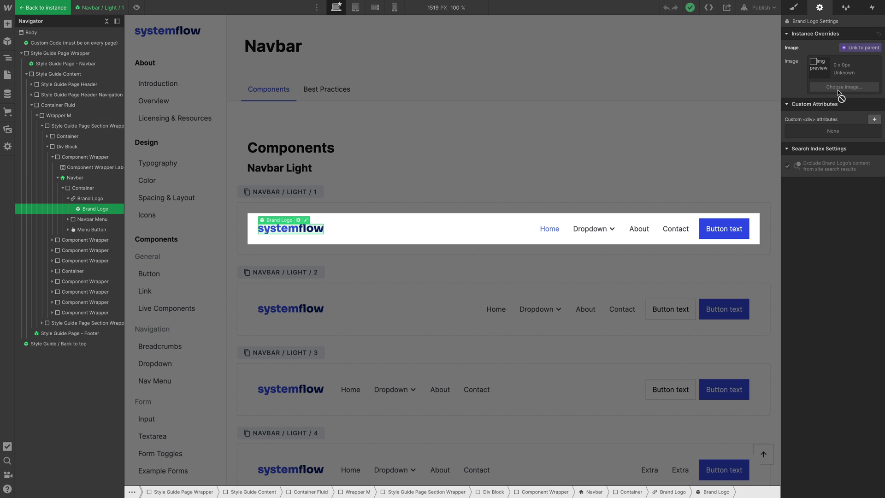
Try overriding the Brand Logo image inside Navbar / Light / 1 with ico256.png, and undo the replacement
{"action": "left_click", "coordinate": [839, 87]}
{"action": "left_click", "coordinate": [35, 193]}
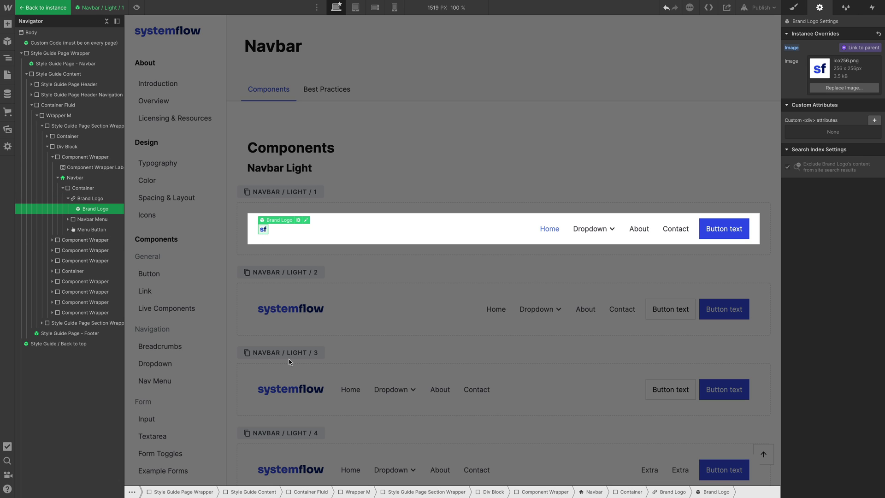
{"action": "key", "text": "ctrl+z"}
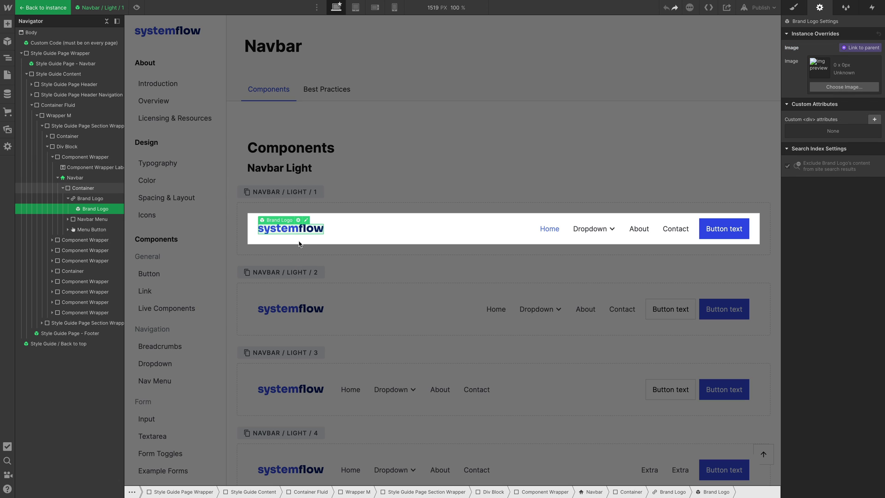
Set the default image of the Brand Logo main symbol's Image override field to ico256.png and leave symbol editing
{"action": "double_click", "coordinate": [306, 225]}
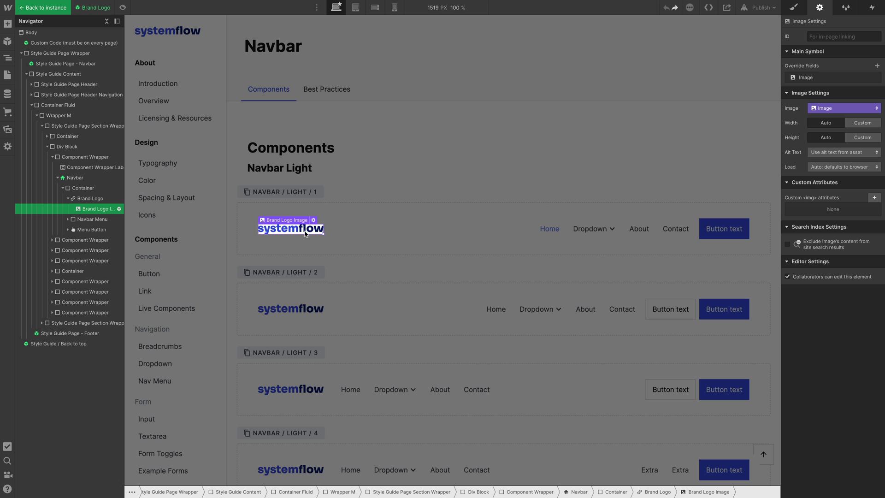
{"action": "left_click", "coordinate": [835, 78]}
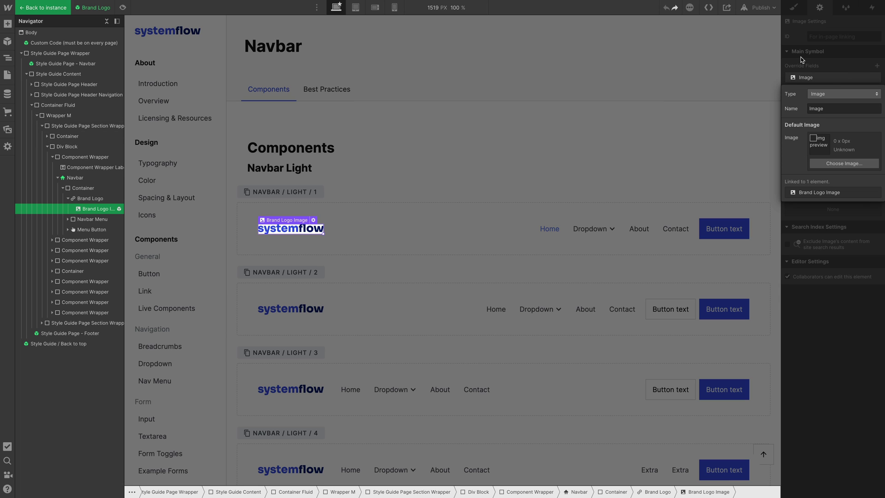
{"action": "left_click", "coordinate": [829, 165]}
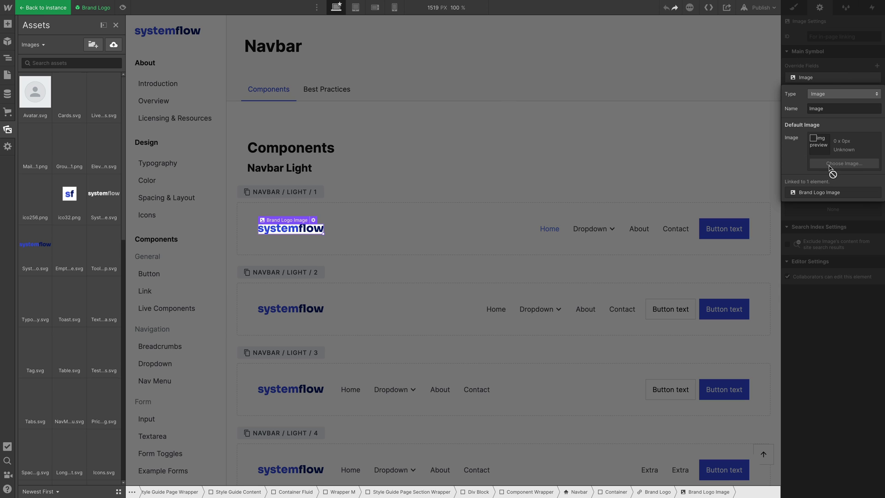
{"action": "left_click", "coordinate": [36, 203]}
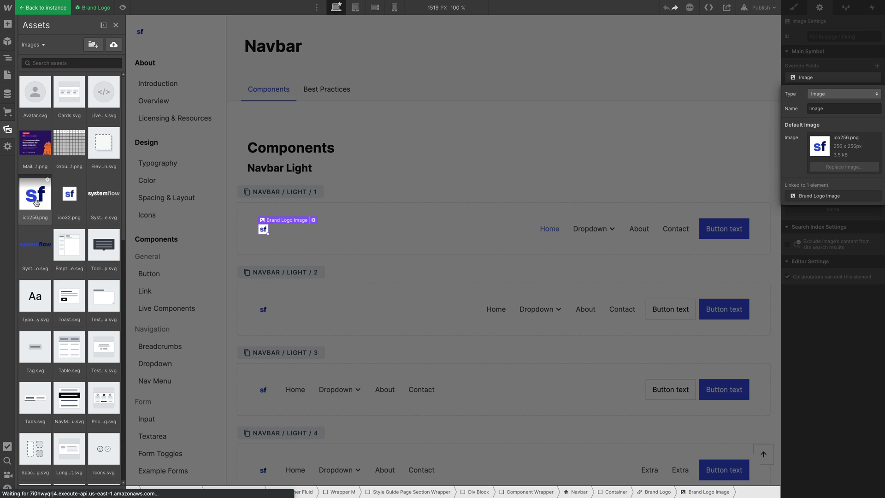
{"action": "left_click", "coordinate": [369, 239]}
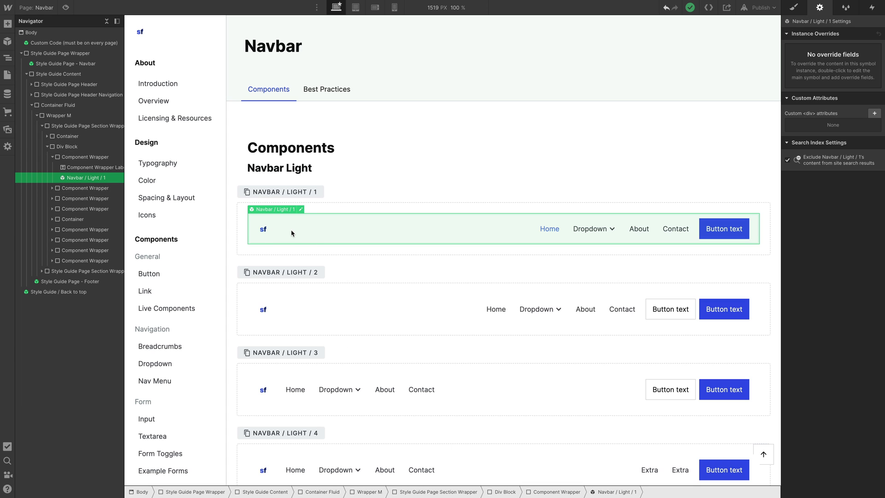
Revisit the nested Brand Logo image inside Navbar / Light / 1 and exit back to the Navbar page
{"action": "double_click", "coordinate": [266, 232]}
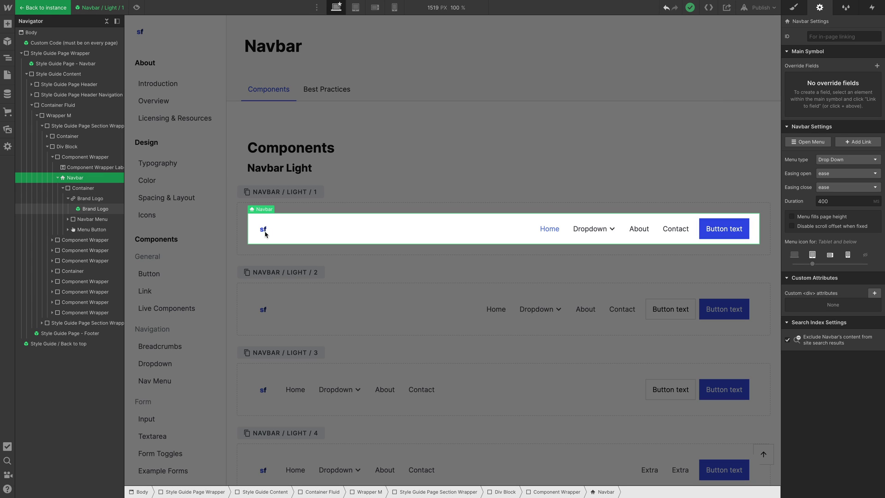
{"action": "left_click", "coordinate": [264, 230]}
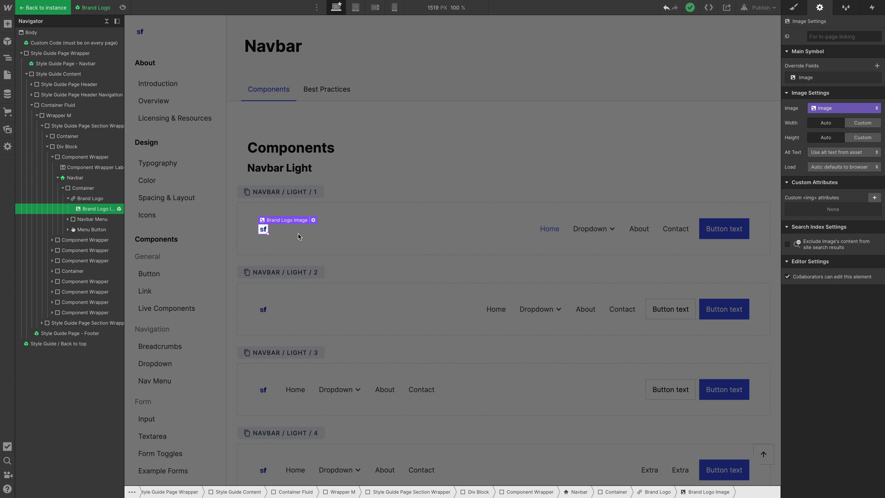
{"action": "double_click", "coordinate": [354, 205]}
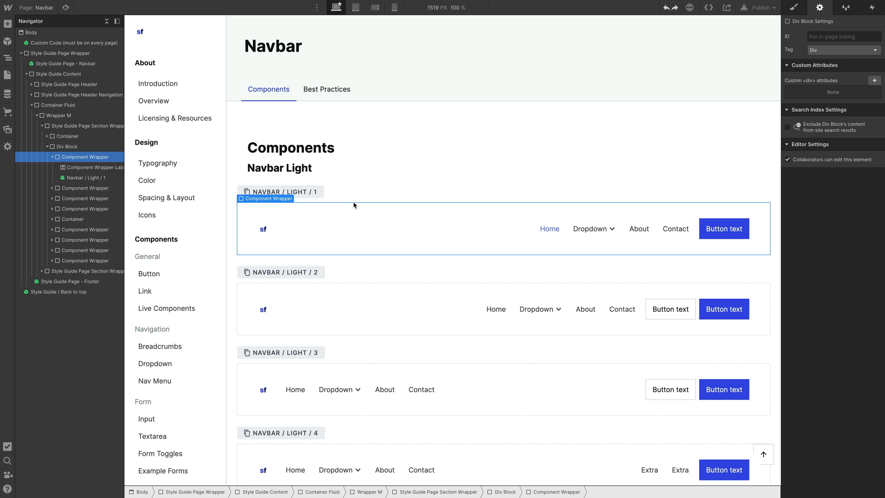